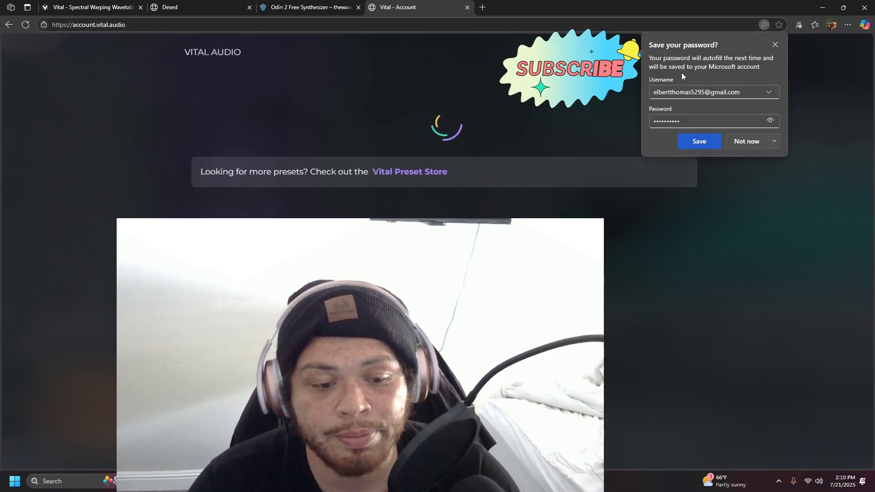
Decline the browser's offer to save the account password.
{"action": "left_click", "coordinate": [743, 139]}
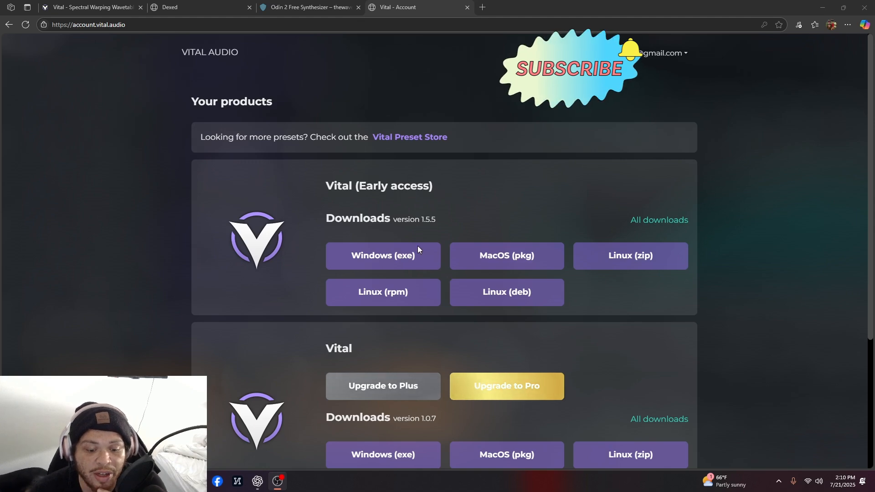
Examine the Vital (Early access) and standard Vital download options on the account page.
{"action": "scroll", "coordinate": [415, 229], "scroll_direction": "down", "scroll_amount": 2}
{"action": "scroll", "coordinate": [401, 196], "scroll_direction": "up", "scroll_amount": 1}
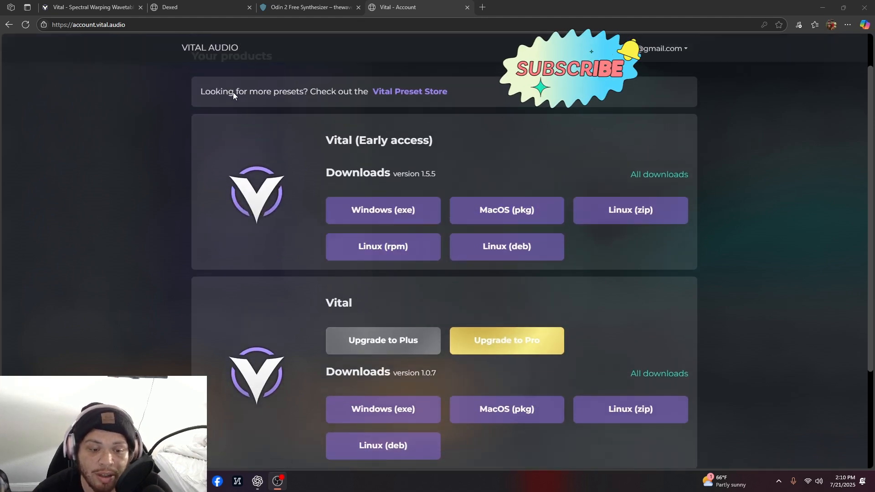
{"action": "scroll", "coordinate": [272, 100], "scroll_direction": "down", "scroll_amount": 3}
{"action": "scroll", "coordinate": [192, 86], "scroll_direction": "up", "scroll_amount": 3}
{"action": "scroll", "coordinate": [495, 276], "scroll_direction": "down", "scroll_amount": 3}
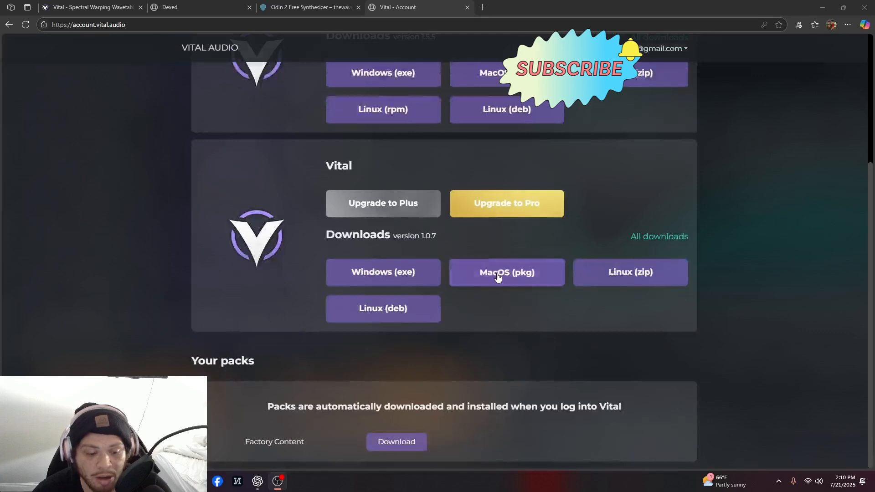
{"action": "scroll", "coordinate": [460, 234], "scroll_direction": "up", "scroll_amount": 2}
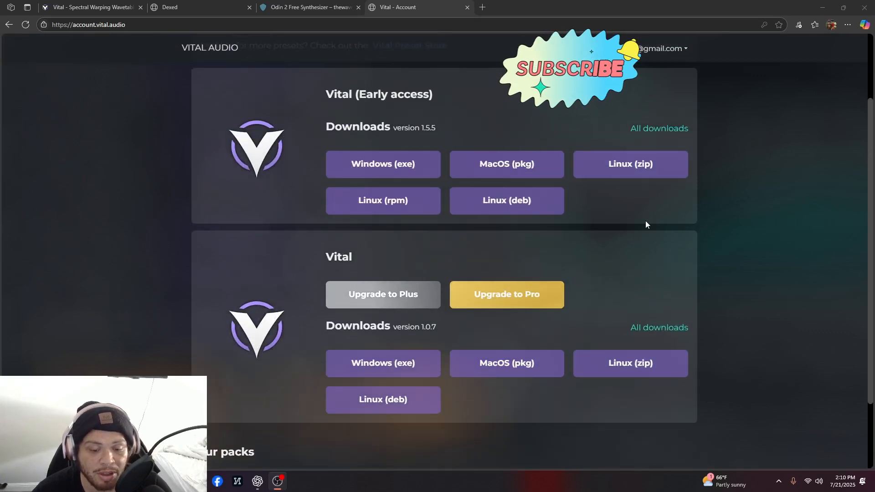
{"action": "scroll", "coordinate": [657, 223], "scroll_direction": "up", "scroll_amount": 2}
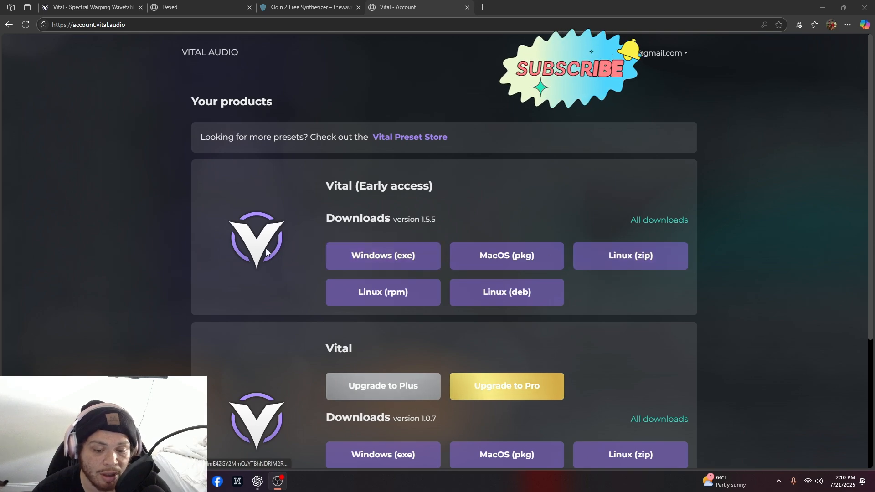
{"action": "scroll", "coordinate": [473, 313], "scroll_direction": "down", "scroll_amount": 4}
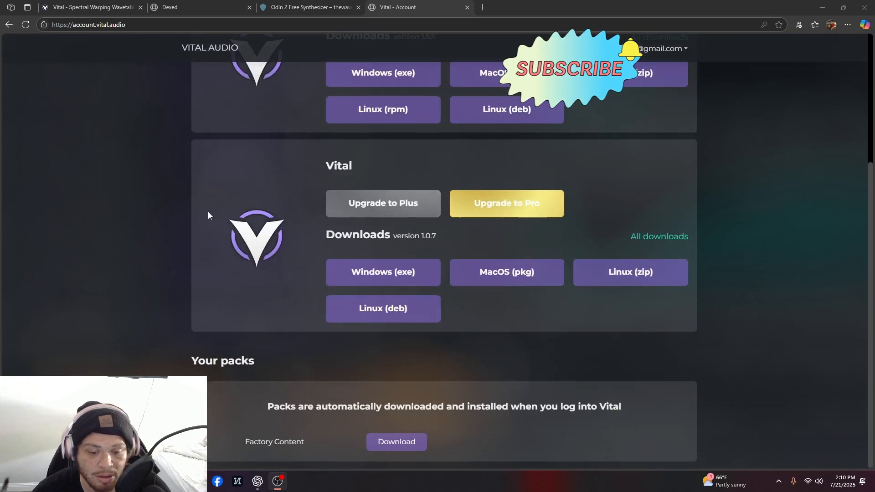
{"action": "scroll", "coordinate": [570, 258], "scroll_direction": "up", "scroll_amount": 4}
{"action": "left_click_drag", "start_coordinate": [359, 186], "coordinate": [518, 187]}
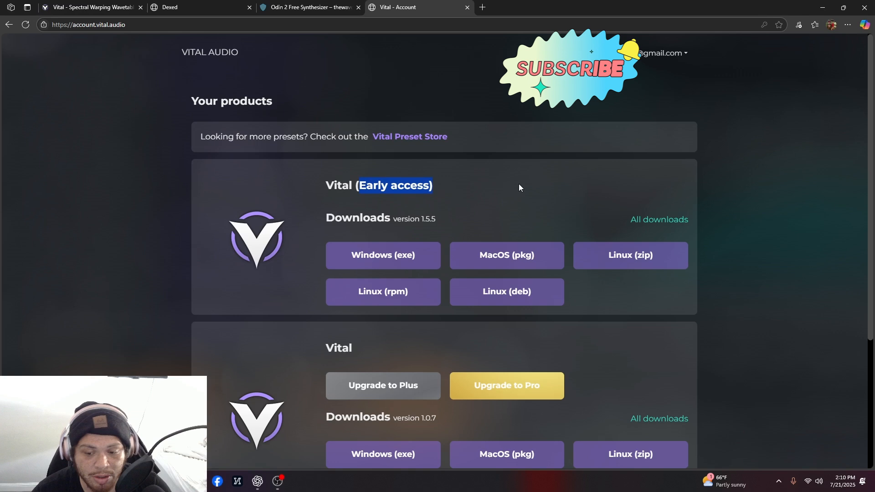
{"action": "scroll", "coordinate": [579, 280], "scroll_direction": "down", "scroll_amount": 2}
{"action": "left_click", "coordinate": [428, 338]}
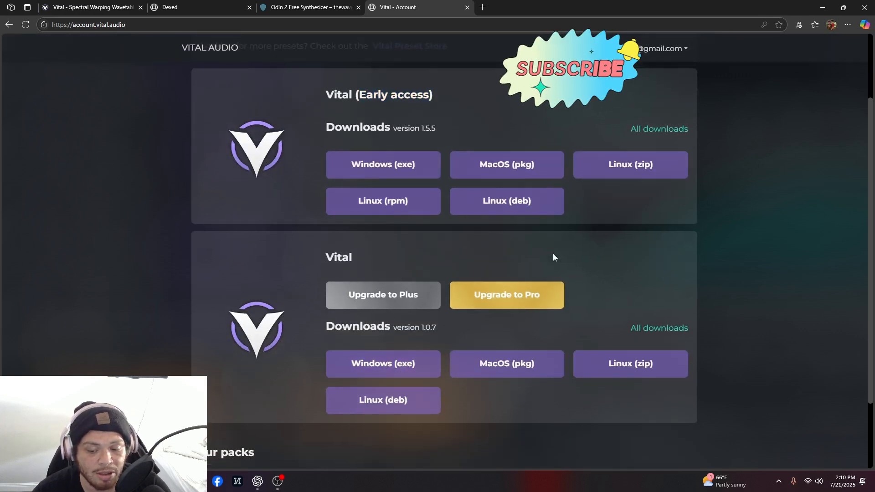
{"action": "scroll", "coordinate": [560, 248], "scroll_direction": "up", "scroll_amount": 2}
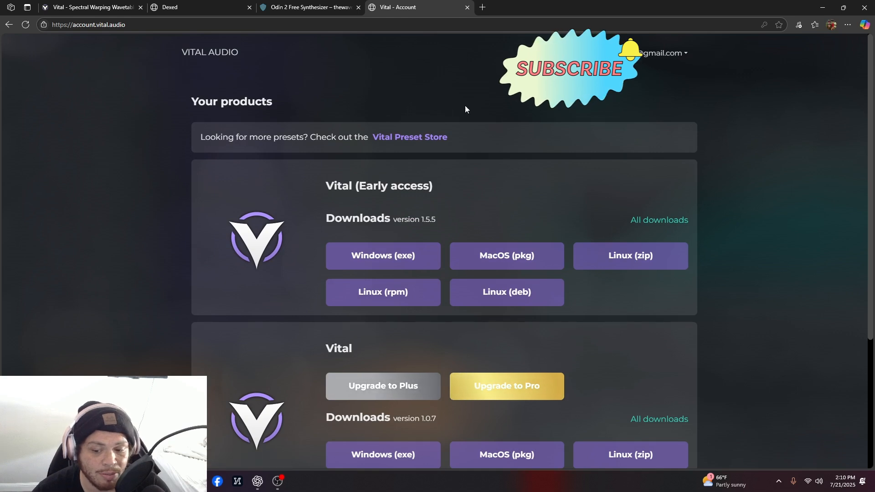
{"action": "scroll", "coordinate": [697, 314], "scroll_direction": "down", "scroll_amount": 4}
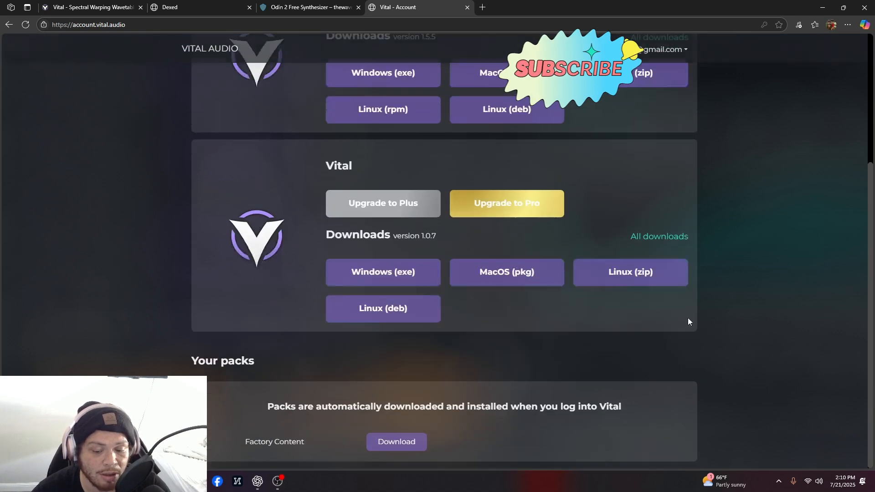
Download the Windows installer for Vital version 1.0.7 and launch VitalInstaller.exe from the Downloads folder.
{"action": "left_click", "coordinate": [367, 274]}
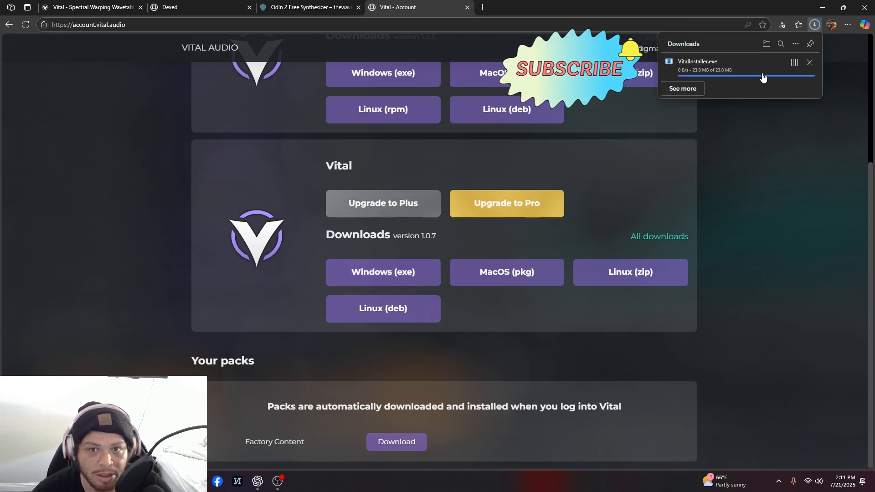
{"action": "mouse_move", "coordinate": [792, 71]}
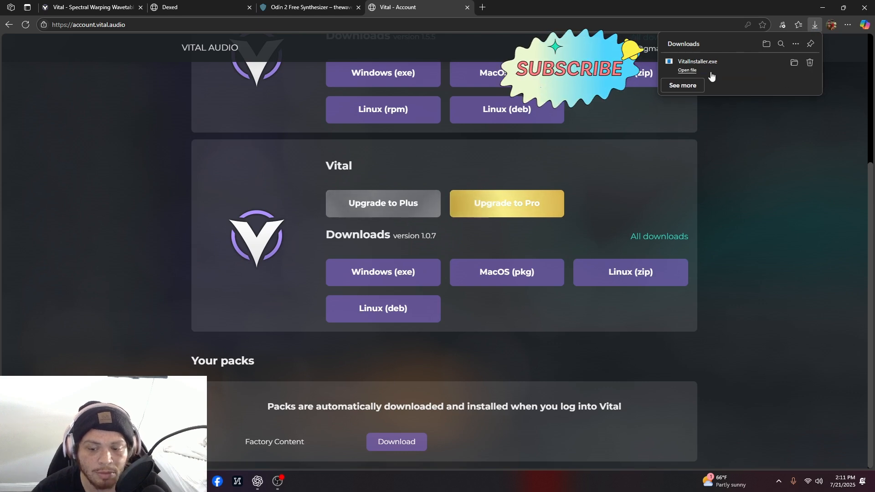
{"action": "left_click", "coordinate": [794, 62]}
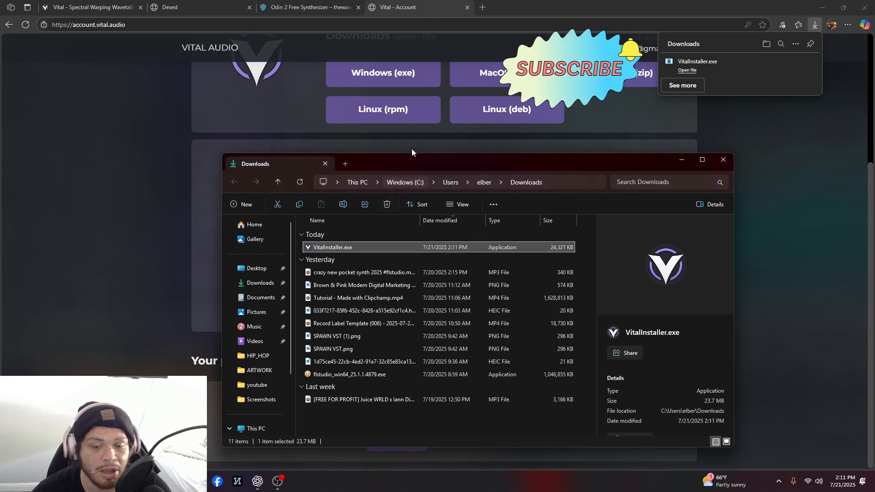
{"action": "double_click", "coordinate": [448, 249]}
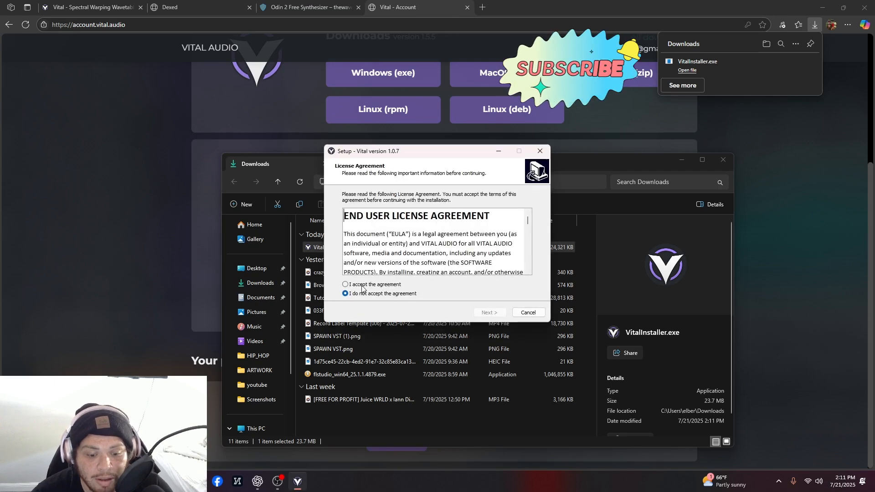
Accept the Vital End User License Agreement after skimming through it, and continue the setup.
{"action": "scroll", "coordinate": [484, 267], "scroll_direction": "down", "scroll_amount": 10}
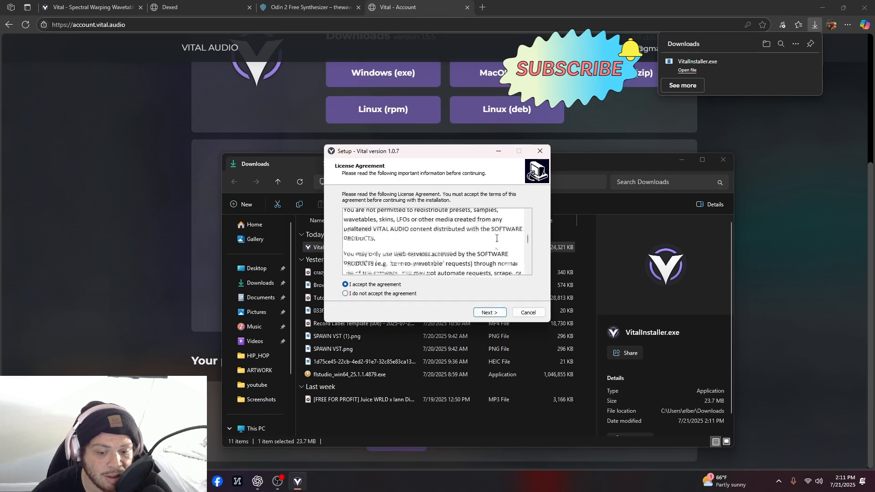
{"action": "scroll", "coordinate": [529, 255], "scroll_direction": "down", "scroll_amount": 10}
{"action": "scroll", "coordinate": [510, 283], "scroll_direction": "up", "scroll_amount": 5}
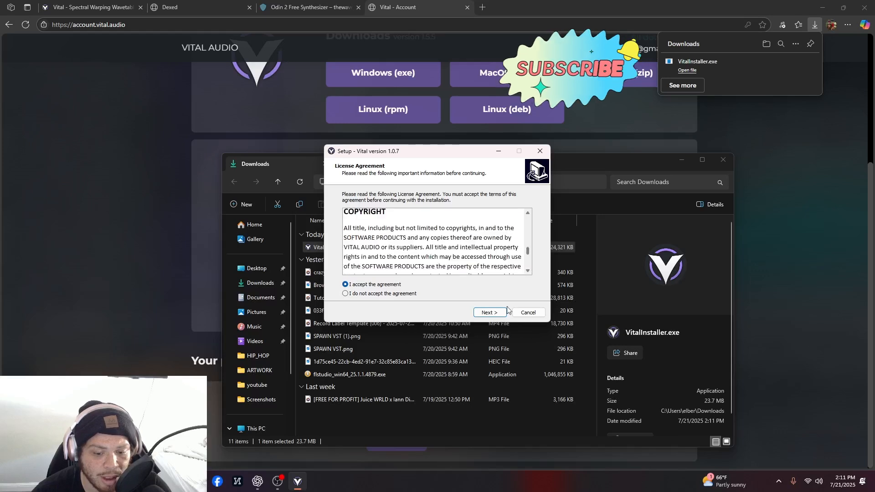
{"action": "scroll", "coordinate": [509, 290], "scroll_direction": "down", "scroll_amount": 5}
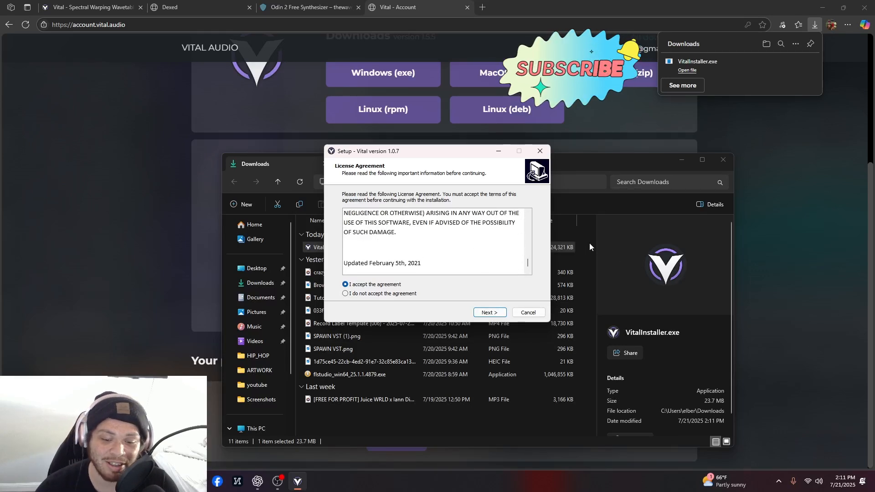
{"action": "left_click", "coordinate": [490, 315]}
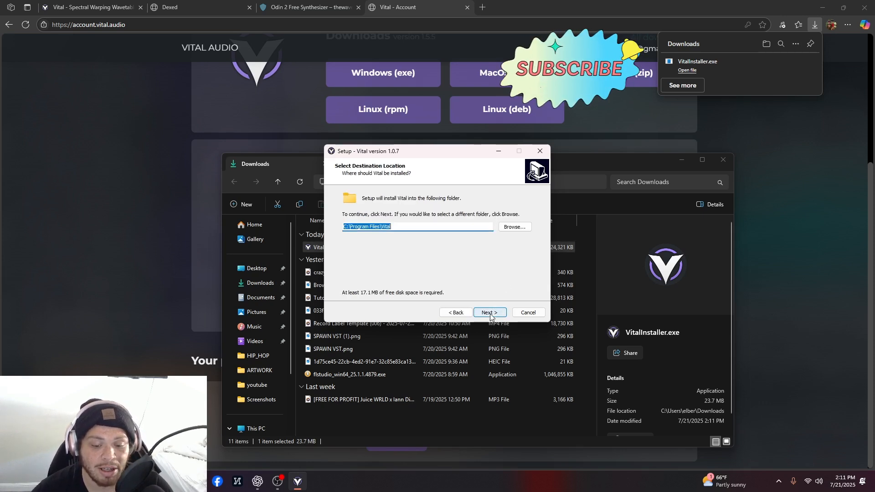
Confirm C:\Program Files\Vital as the installation folder and close the Downloads folder window.
{"action": "left_click", "coordinate": [509, 227]}
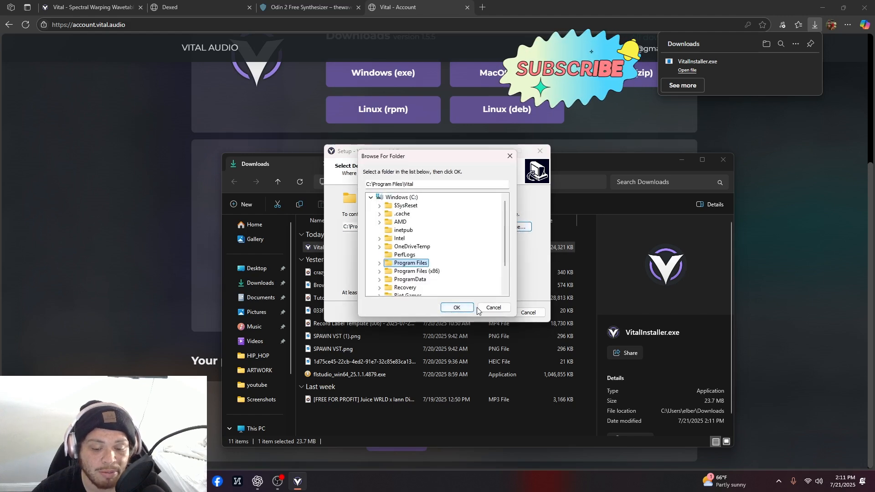
{"action": "left_click", "coordinate": [456, 308]}
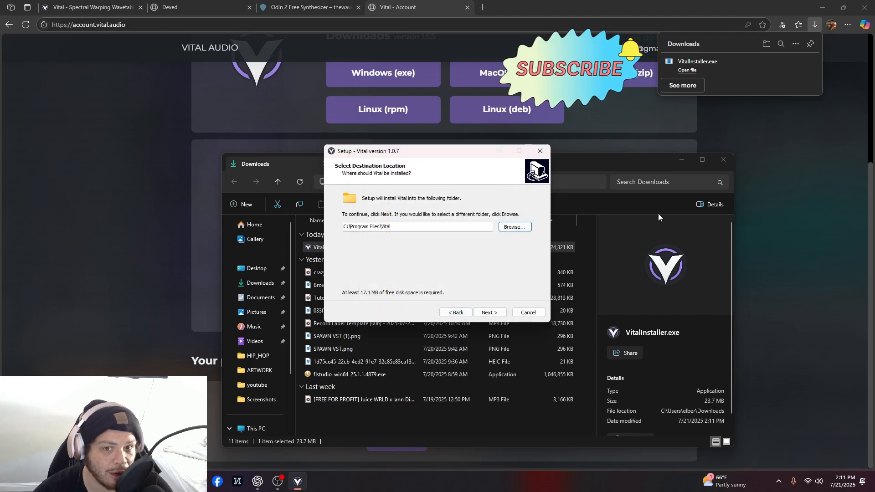
{"action": "left_click", "coordinate": [723, 159]}
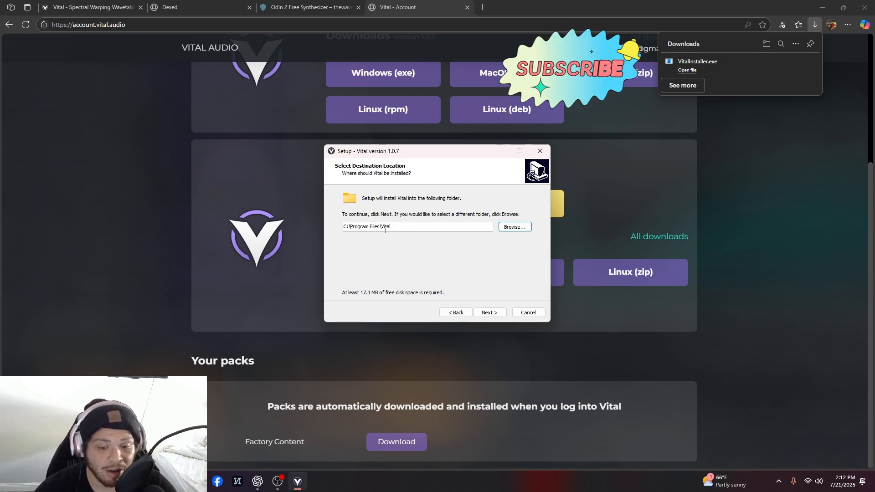
{"action": "left_click", "coordinate": [489, 313]}
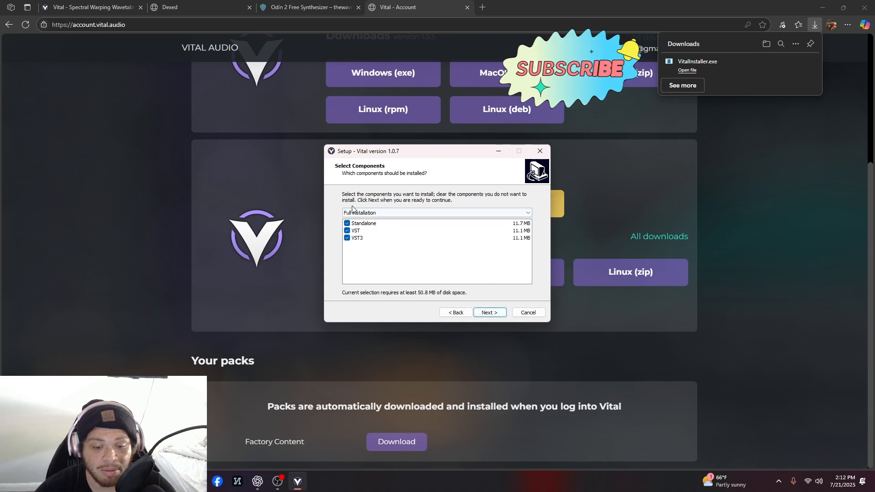
Install Vital in full with Standalone, VST and VST3, using C:\Program Files\Steinberg\VstPlugins as the VST directory, and finish the setup.
{"action": "left_click", "coordinate": [489, 314]}
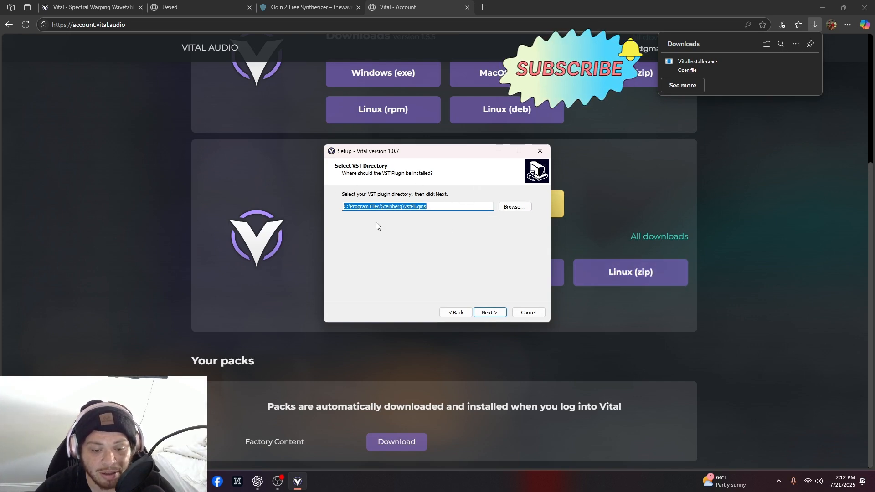
{"action": "left_click", "coordinate": [491, 318]}
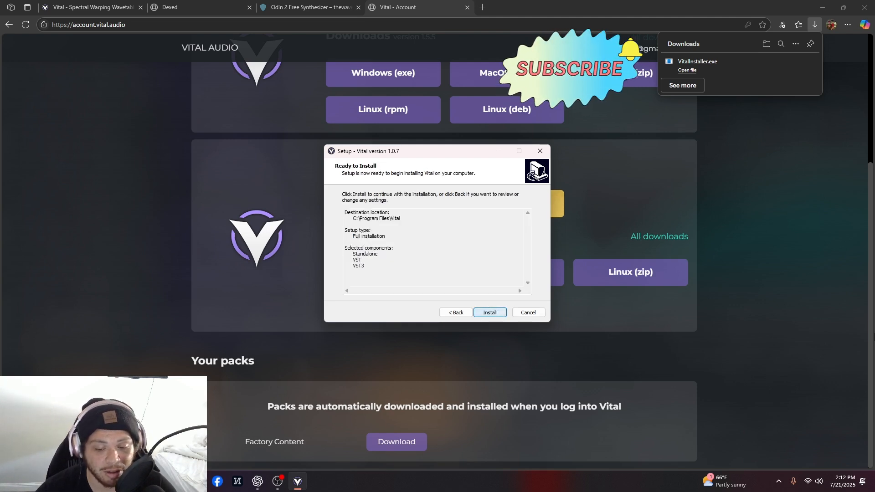
{"action": "left_click", "coordinate": [481, 313]}
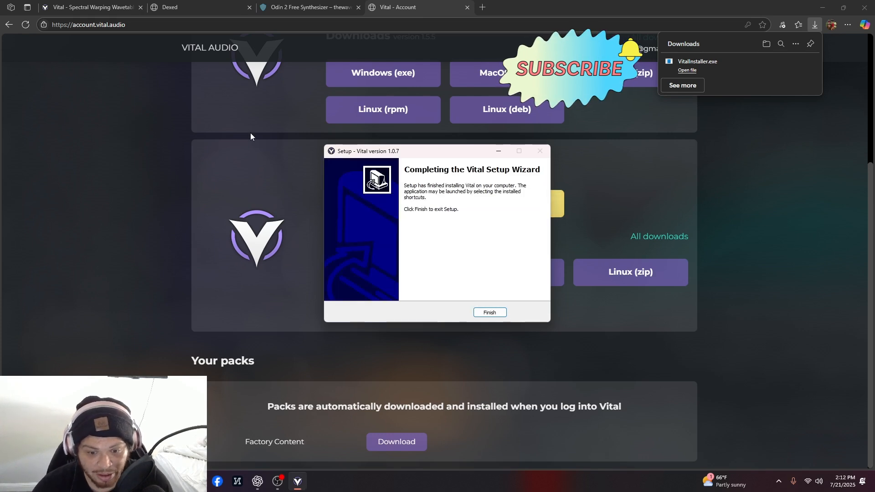
{"action": "left_click", "coordinate": [495, 312]}
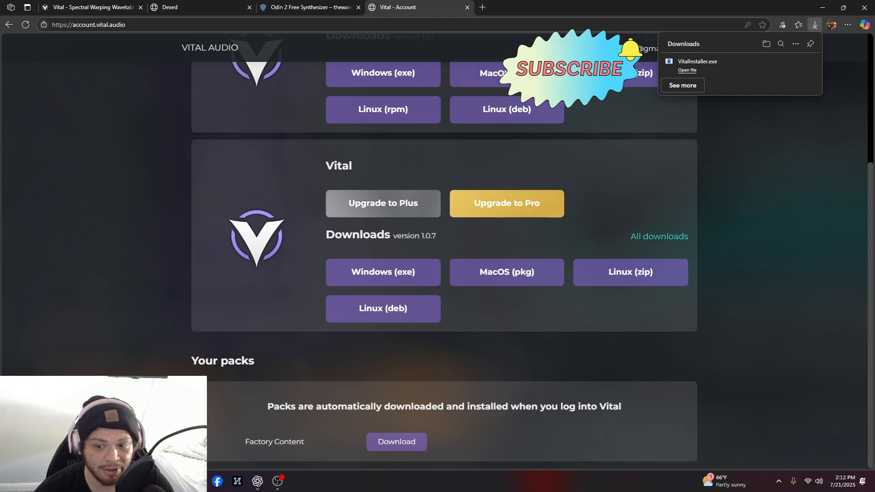
Delete the downloaded VitalInstaller.exe and close the browser.
{"action": "mouse_move", "coordinate": [810, 64]}
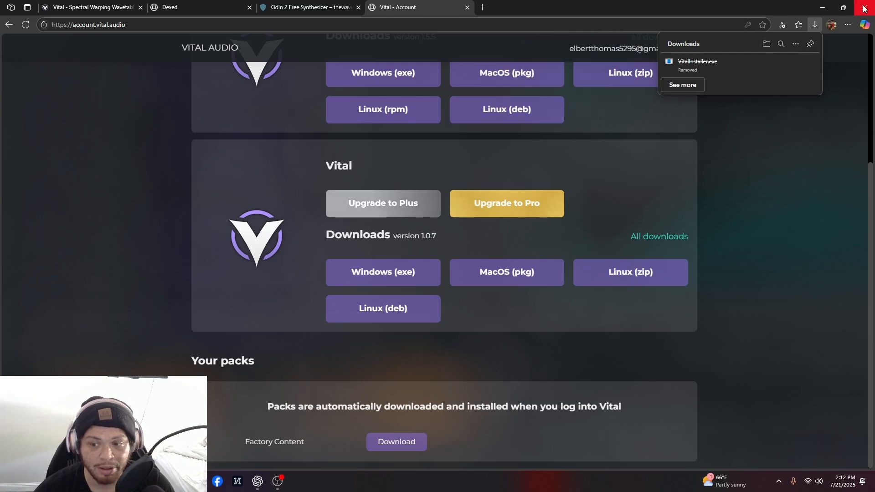
{"action": "left_click", "coordinate": [864, 7]}
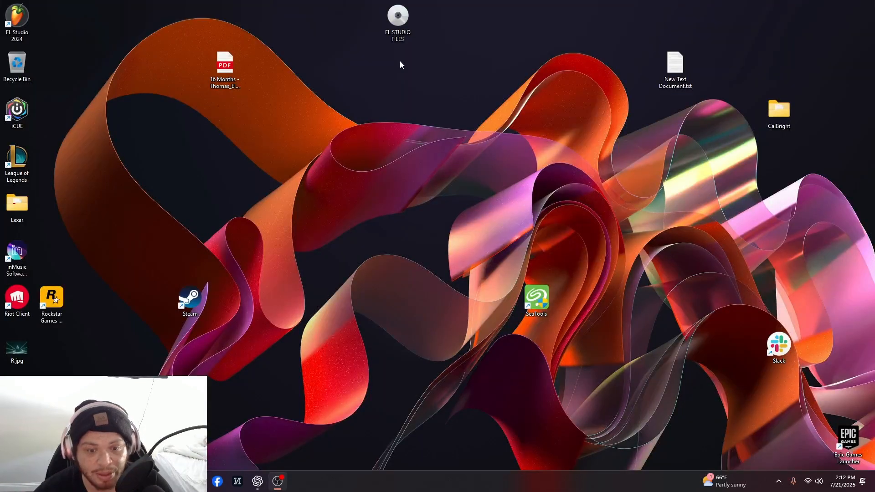
Launch FL Studio 2024 and start a new project from the Empty template.
{"action": "double_click", "coordinate": [11, 18]}
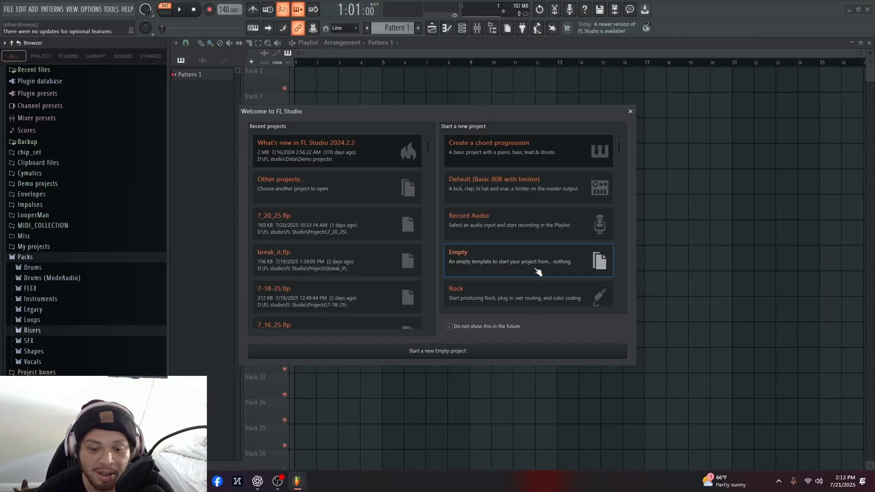
{"action": "left_click", "coordinate": [445, 352]}
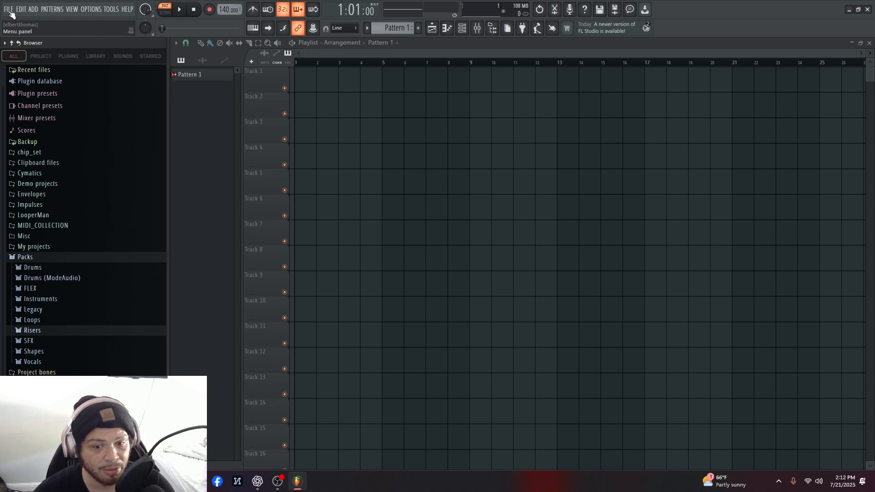
Open the plugin manager and look through the list of installed plugins.
{"action": "left_click", "coordinate": [93, 9]}
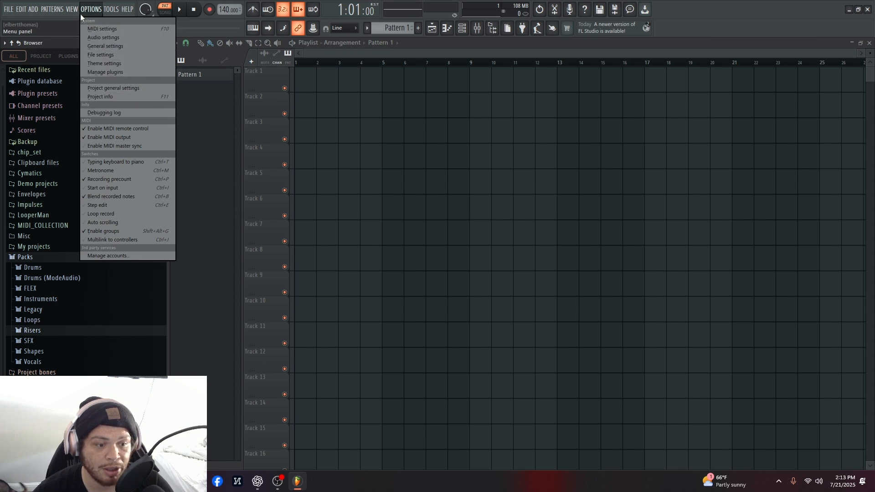
{"action": "mouse_move", "coordinate": [111, 12]}
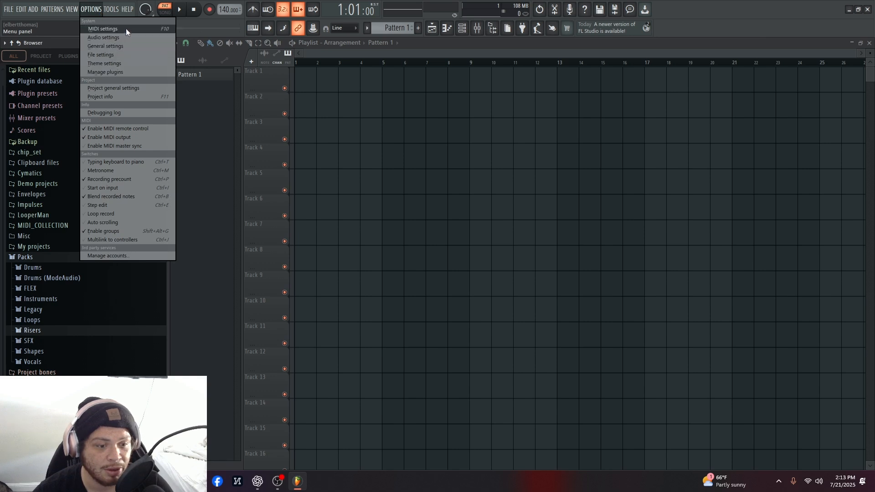
{"action": "mouse_move", "coordinate": [9, 12]}
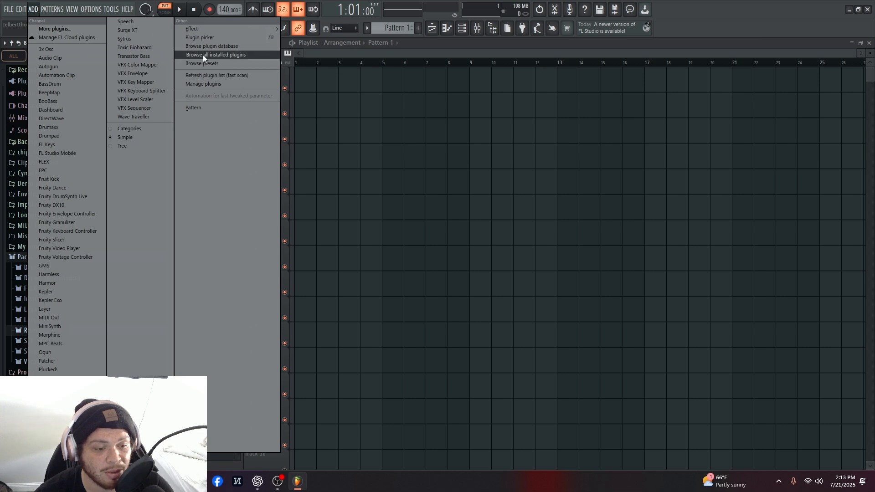
{"action": "left_click", "coordinate": [73, 15]}
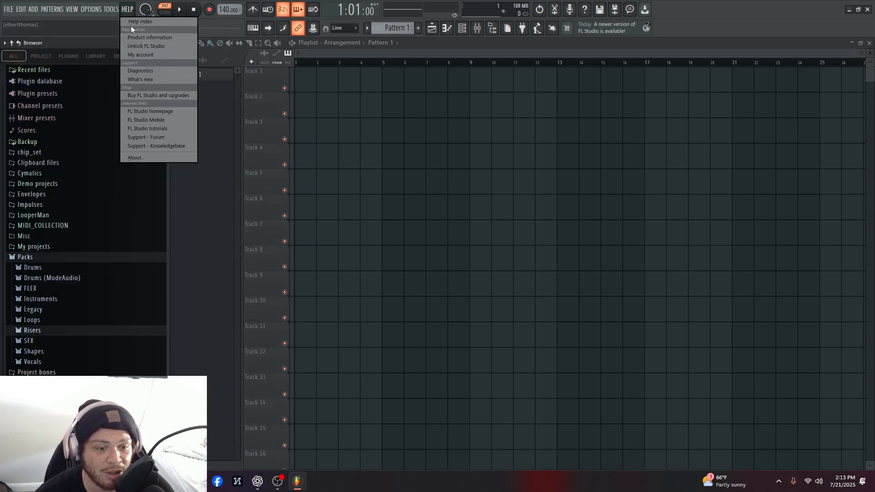
{"action": "mouse_move", "coordinate": [94, 15]}
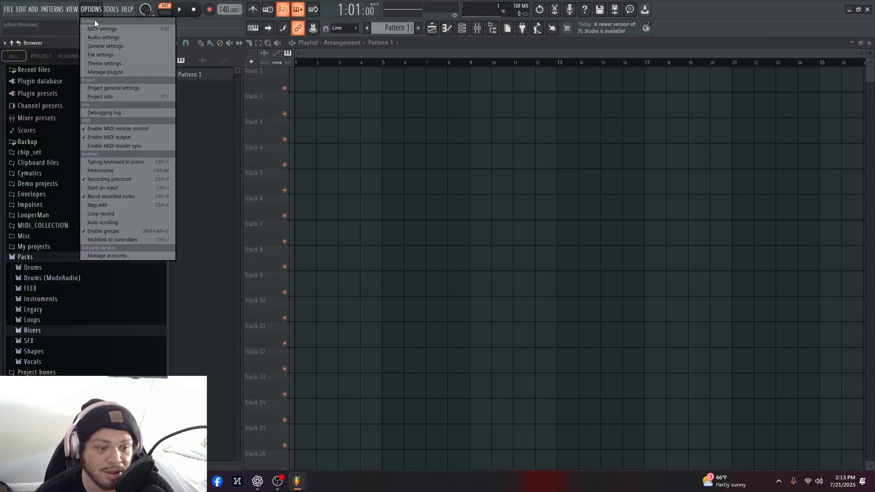
{"action": "left_click", "coordinate": [105, 72]}
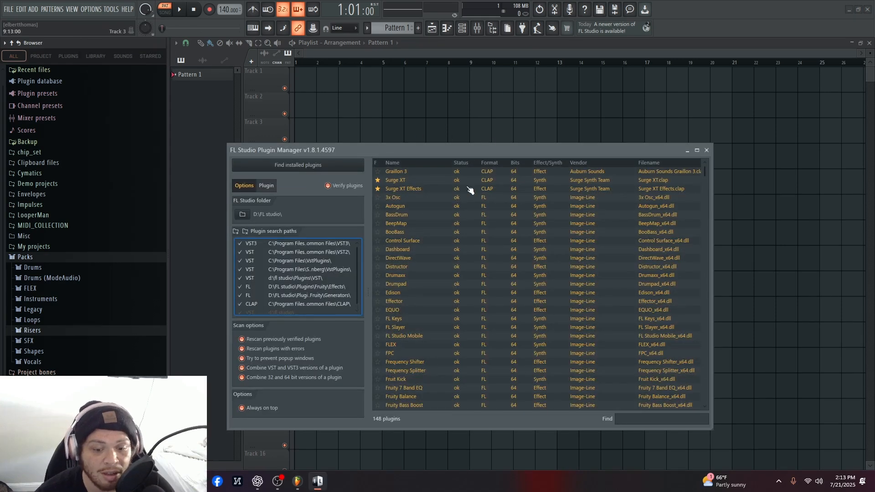
{"action": "scroll", "coordinate": [482, 218], "scroll_direction": "down", "scroll_amount": 20}
{"action": "scroll", "coordinate": [303, 248], "scroll_direction": "down", "scroll_amount": 1}
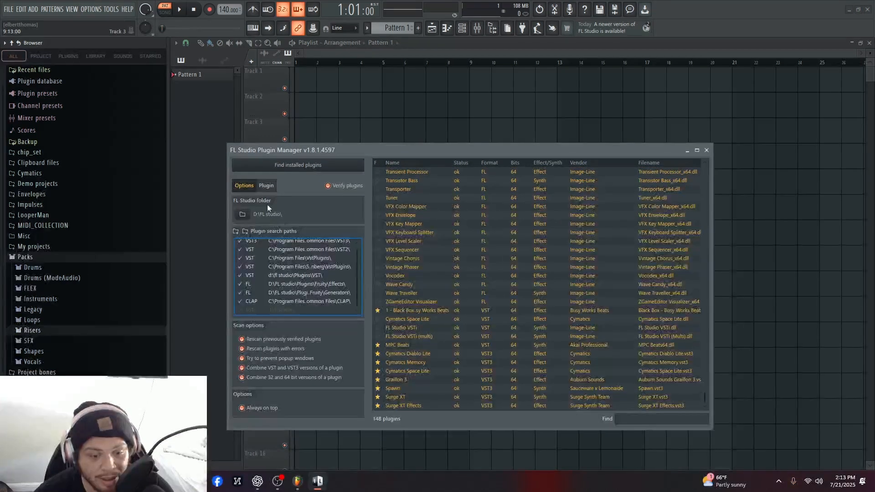
{"action": "left_click", "coordinate": [242, 214]}
{"action": "scroll", "coordinate": [364, 286], "scroll_direction": "down", "scroll_amount": 5}
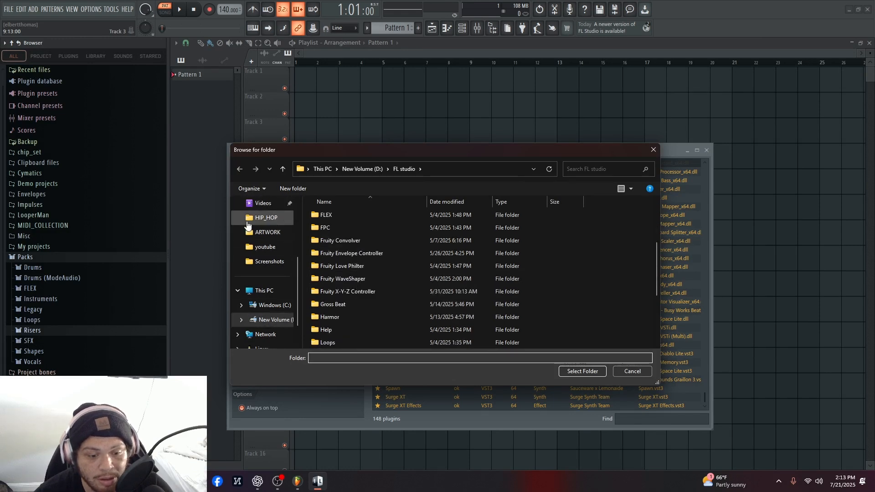
{"action": "scroll", "coordinate": [255, 213], "scroll_direction": "up", "scroll_amount": 3}
{"action": "left_click", "coordinate": [264, 235]}
{"action": "scroll", "coordinate": [268, 260], "scroll_direction": "down", "scroll_amount": 5}
{"action": "left_click", "coordinate": [286, 263]}
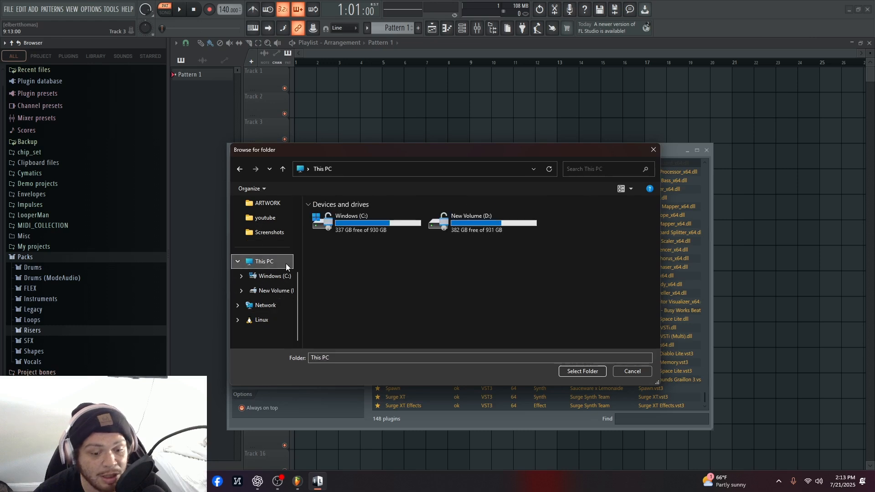
{"action": "left_click", "coordinate": [653, 150]}
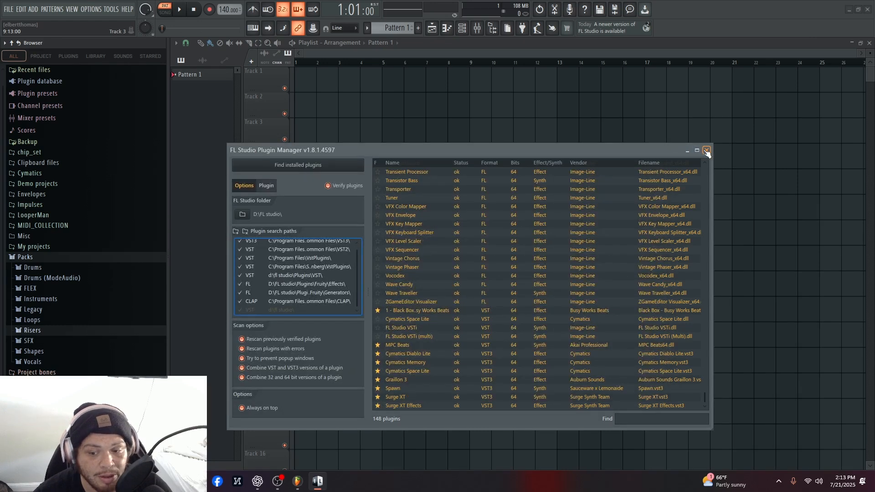
Return to the plugin manager and scan for installed plugins.
{"action": "left_click", "coordinate": [91, 9]}
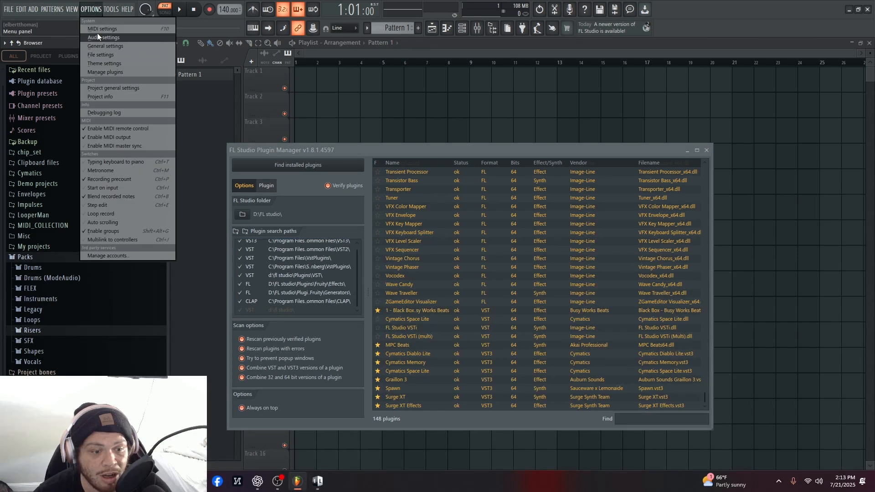
{"action": "left_click", "coordinate": [115, 73]}
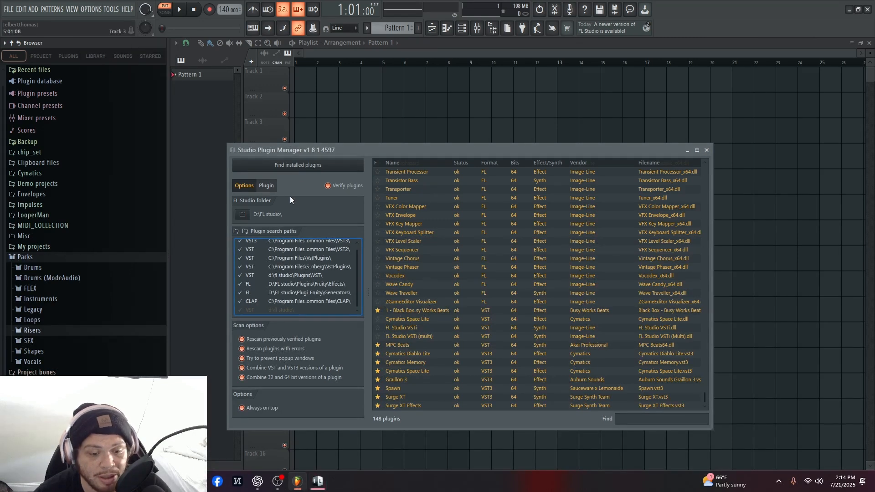
{"action": "left_click", "coordinate": [324, 167]}
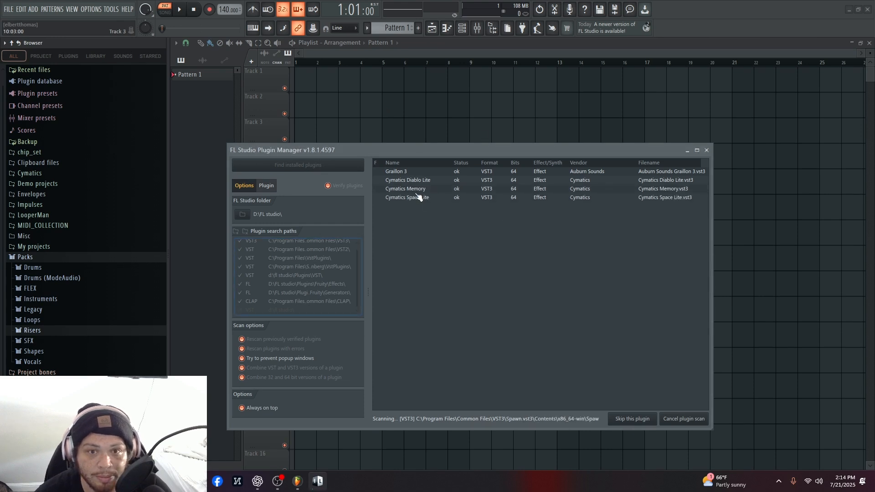
{"action": "mouse_move", "coordinate": [319, 482]}
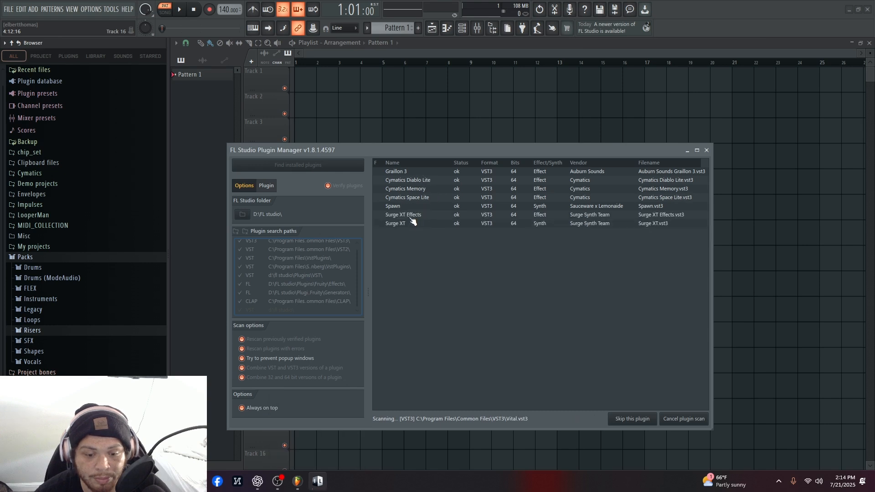
Search the plugin list for vital and mark the Vital synth as a favorite.
{"action": "left_click", "coordinate": [417, 231]}
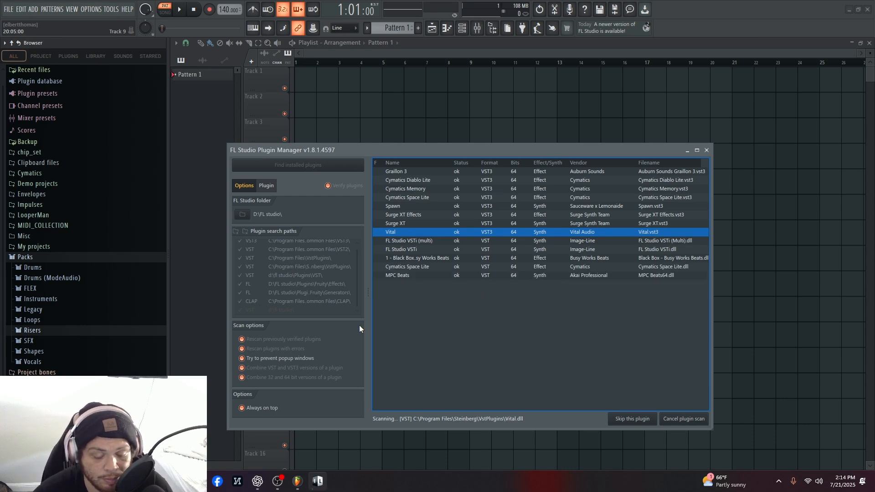
{"action": "scroll", "coordinate": [439, 249], "scroll_direction": "down", "scroll_amount": 15}
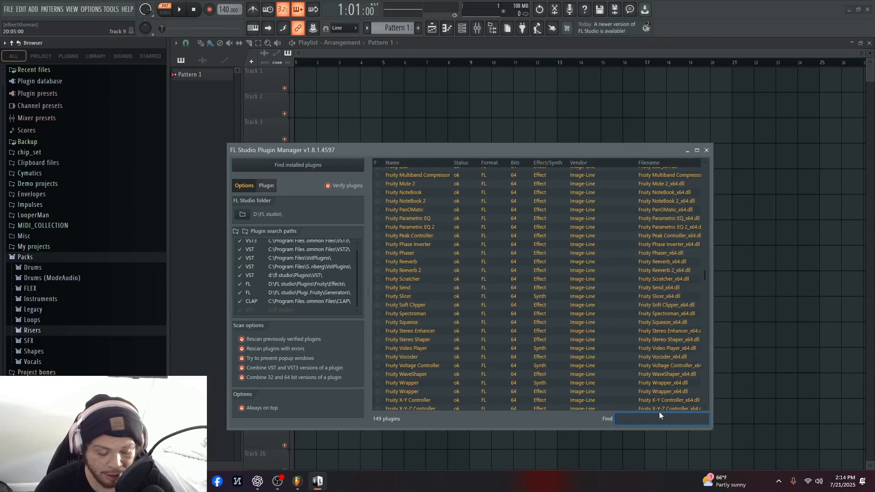
{"action": "type", "text": "vital"}
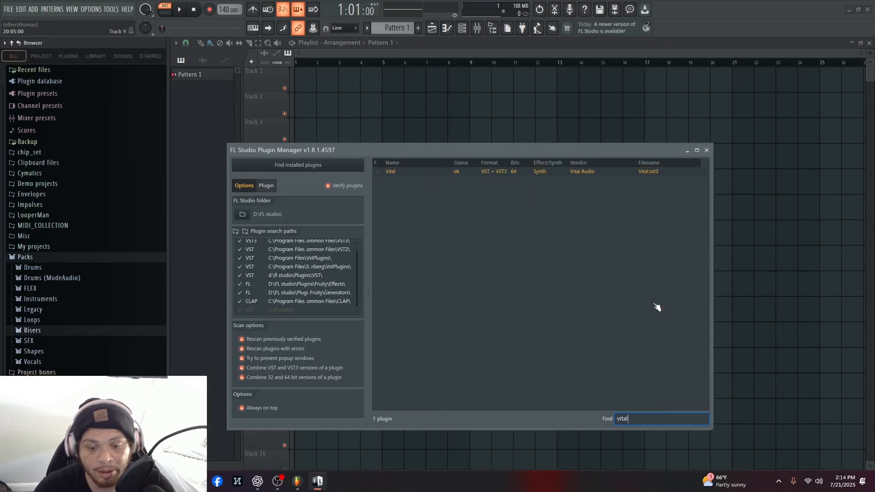
{"action": "left_click", "coordinate": [522, 177]}
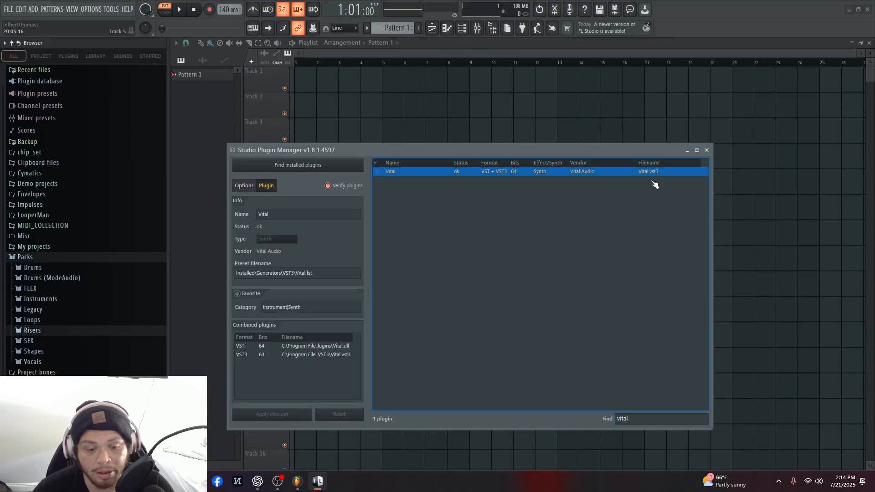
Review the plugin search paths in the plugin manager's options.
{"action": "left_click", "coordinate": [244, 186]}
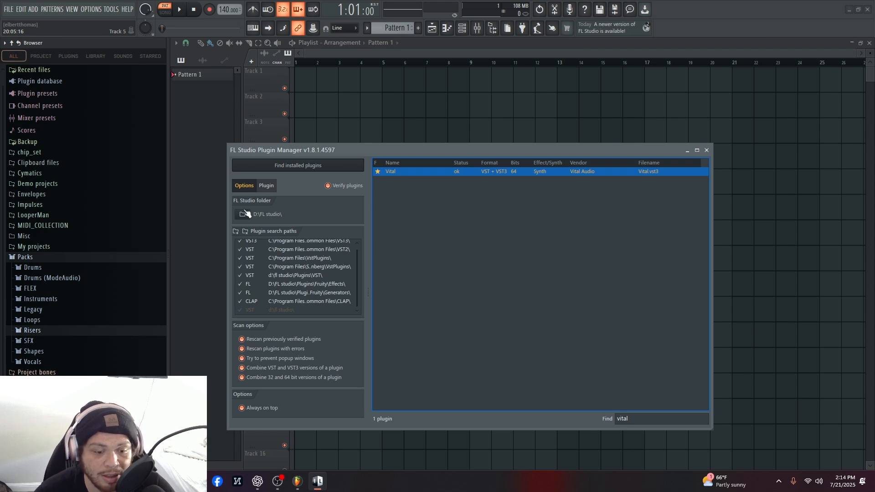
{"action": "scroll", "coordinate": [310, 283], "scroll_direction": "up", "scroll_amount": 1}
{"action": "scroll", "coordinate": [291, 255], "scroll_direction": "down", "scroll_amount": 1}
{"action": "scroll", "coordinate": [297, 263], "scroll_direction": "up", "scroll_amount": 1}
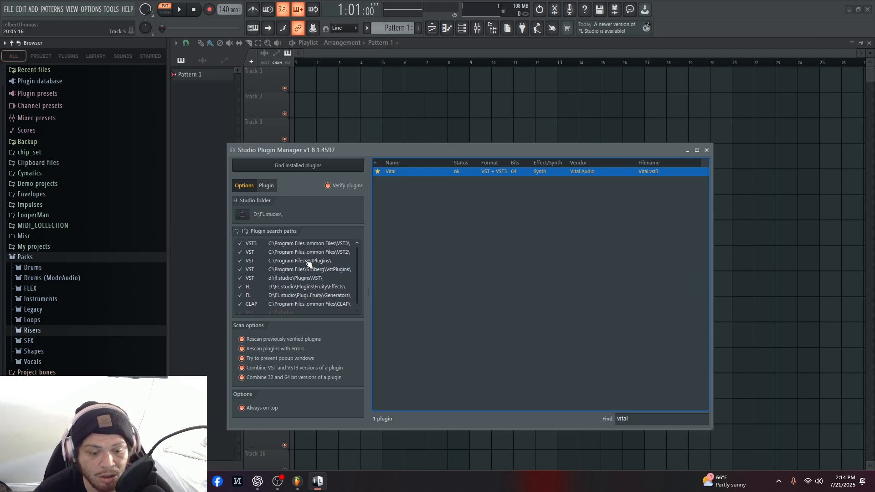
{"action": "mouse_move", "coordinate": [356, 259]}
{"action": "left_mouse_down"}
{"action": "mouse_move", "coordinate": [353, 237]}
{"action": "mouse_move", "coordinate": [357, 309]}
{"action": "mouse_move", "coordinate": [356, 262]}
{"action": "left_mouse_up"}
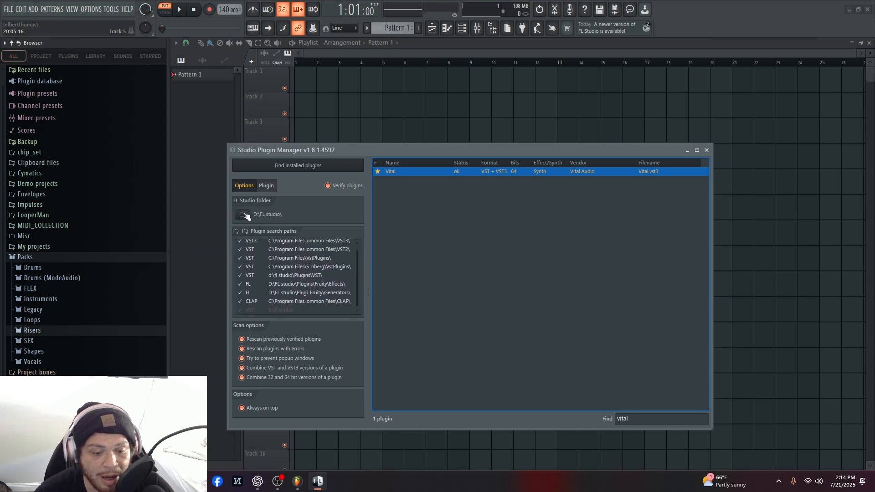
Try to choose a different FL Studio folder under This PC.
{"action": "left_click", "coordinate": [244, 215]}
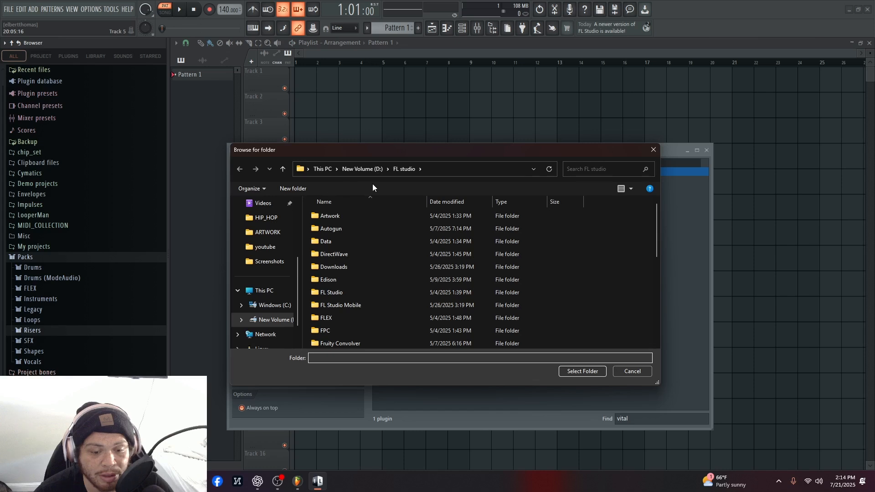
{"action": "left_click", "coordinate": [320, 171]}
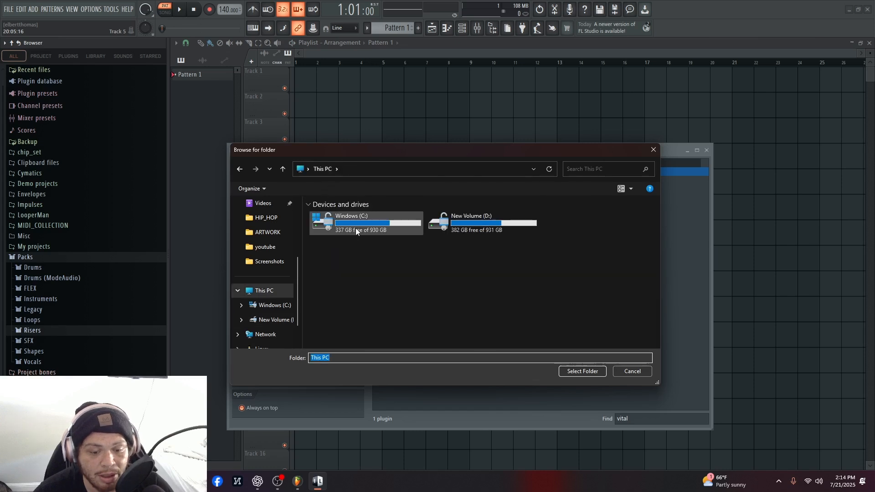
{"action": "left_click", "coordinate": [272, 305]}
{"action": "left_click", "coordinate": [273, 290]}
{"action": "left_click", "coordinate": [584, 371]}
{"action": "left_click", "coordinate": [499, 272]}
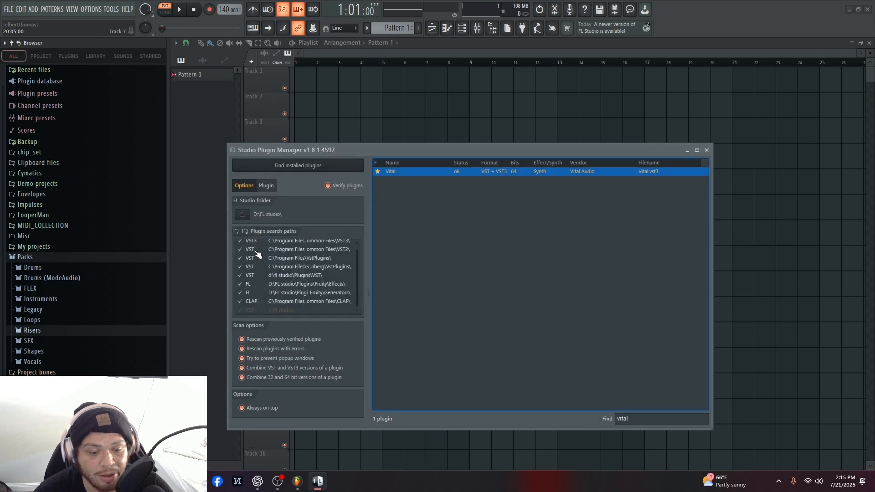
Try to set the FL Studio folder to Program Files on the Windows (C:) drive.
{"action": "left_click", "coordinate": [242, 214]}
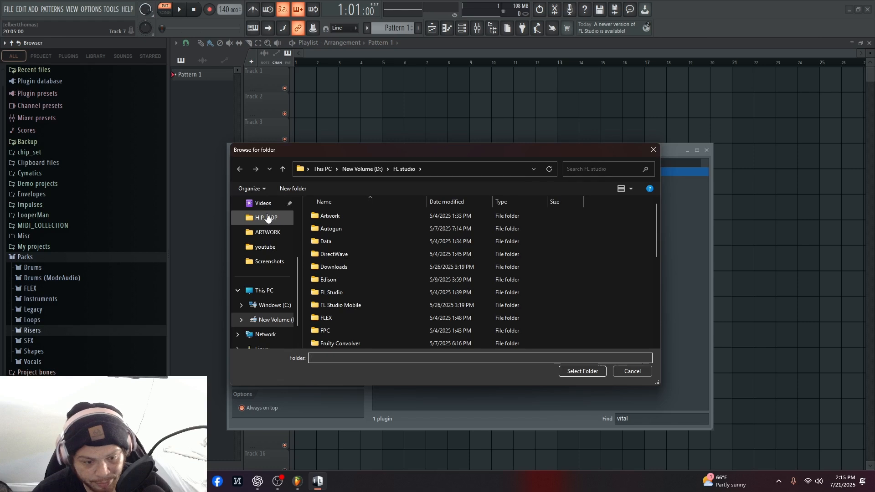
{"action": "scroll", "coordinate": [377, 256], "scroll_direction": "down", "scroll_amount": 4}
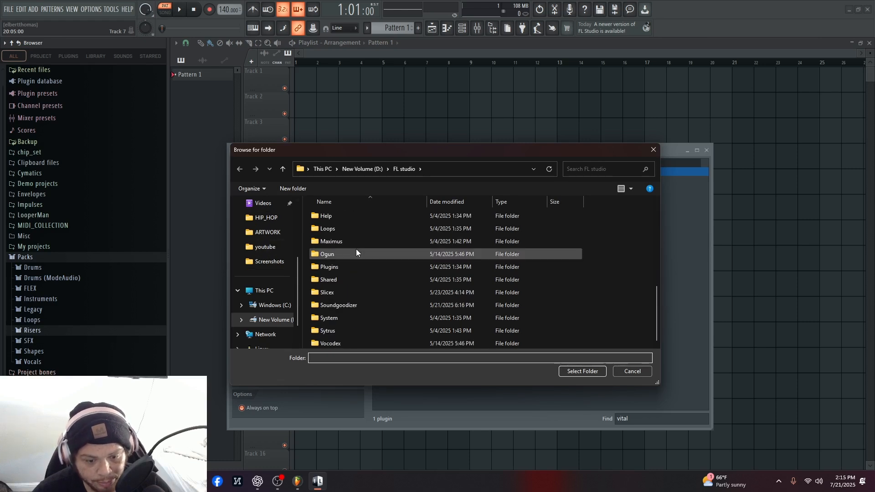
{"action": "scroll", "coordinate": [261, 281], "scroll_direction": "up", "scroll_amount": 2}
{"action": "scroll", "coordinate": [262, 281], "scroll_direction": "up", "scroll_amount": 1}
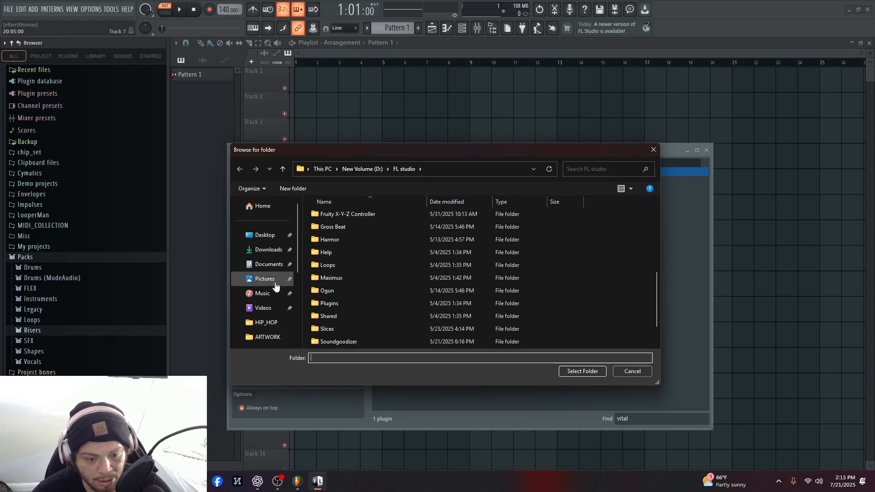
{"action": "left_click", "coordinate": [266, 323]}
{"action": "left_click", "coordinate": [268, 336]}
{"action": "scroll", "coordinate": [269, 337], "scroll_direction": "down", "scroll_amount": 1}
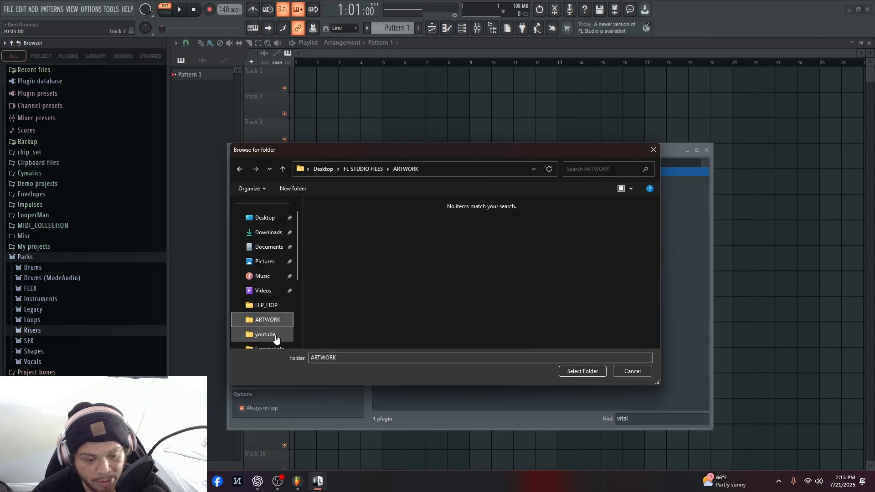
{"action": "left_click", "coordinate": [263, 218]}
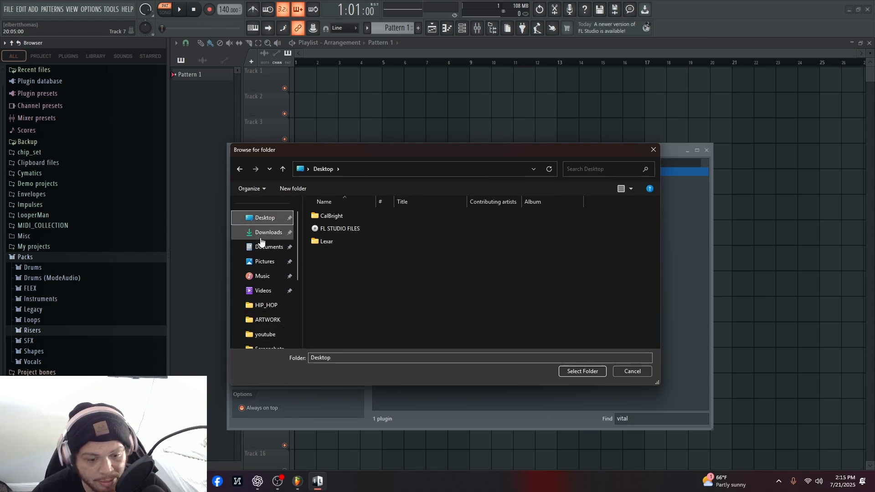
{"action": "scroll", "coordinate": [254, 285], "scroll_direction": "down", "scroll_amount": 3}
{"action": "left_click", "coordinate": [281, 276]}
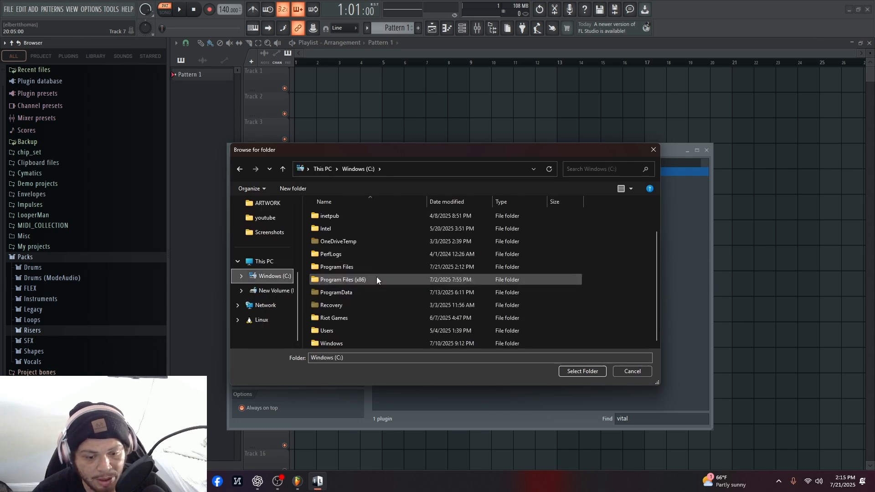
{"action": "left_click", "coordinate": [366, 267]}
{"action": "left_click", "coordinate": [582, 371]}
{"action": "left_click", "coordinate": [495, 273]}
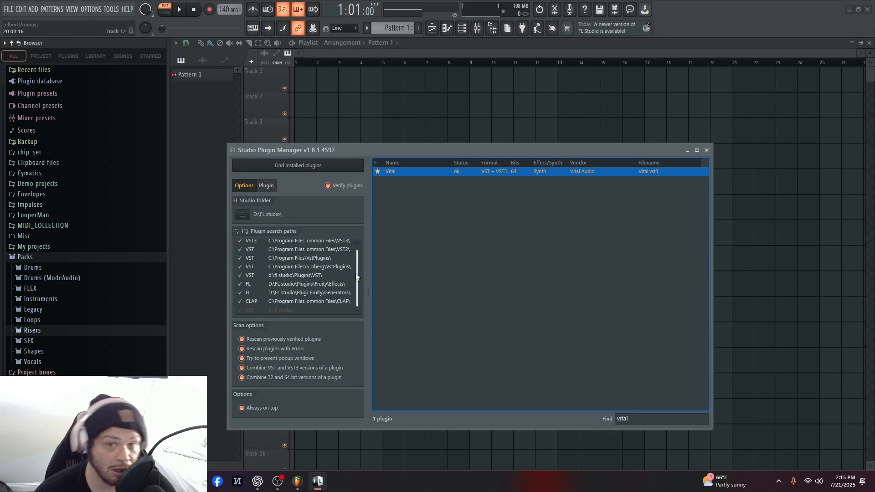
{"action": "left_click_drag", "start_coordinate": [359, 256], "coordinate": [287, 285]}
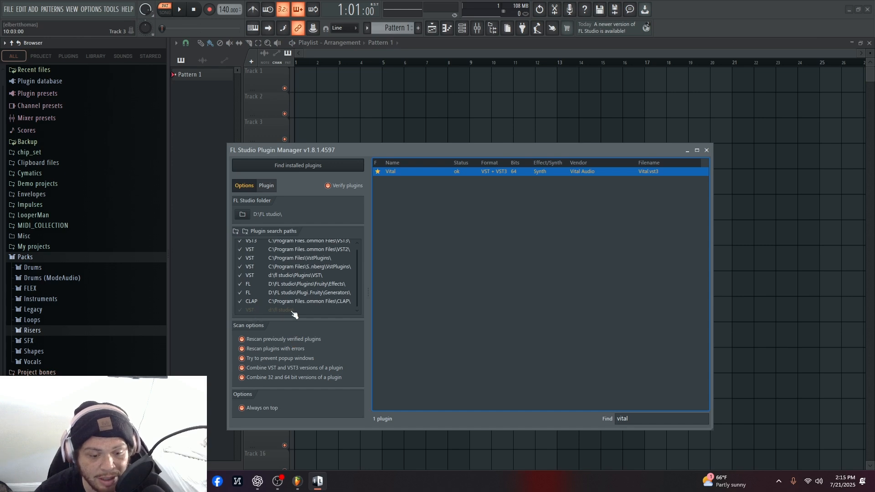
{"action": "left_click", "coordinate": [236, 231]}
{"action": "left_click", "coordinate": [653, 149]}
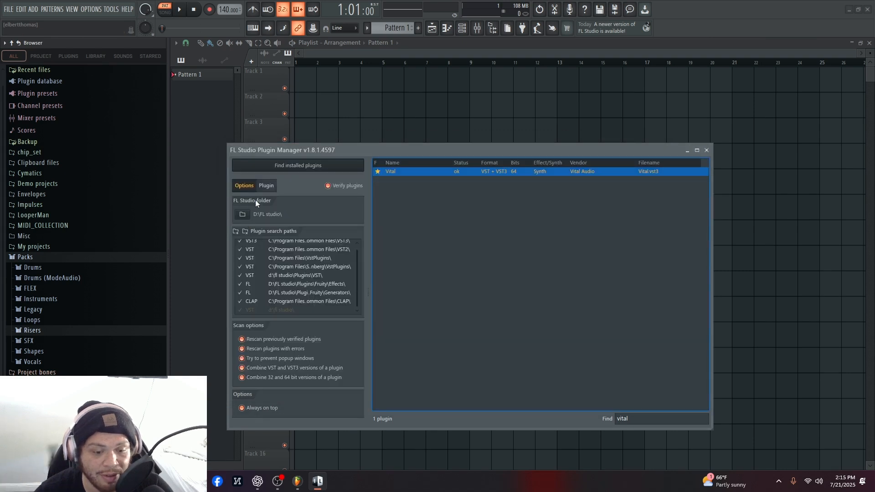
{"action": "left_click", "coordinate": [235, 231]}
{"action": "left_click", "coordinate": [653, 150]}
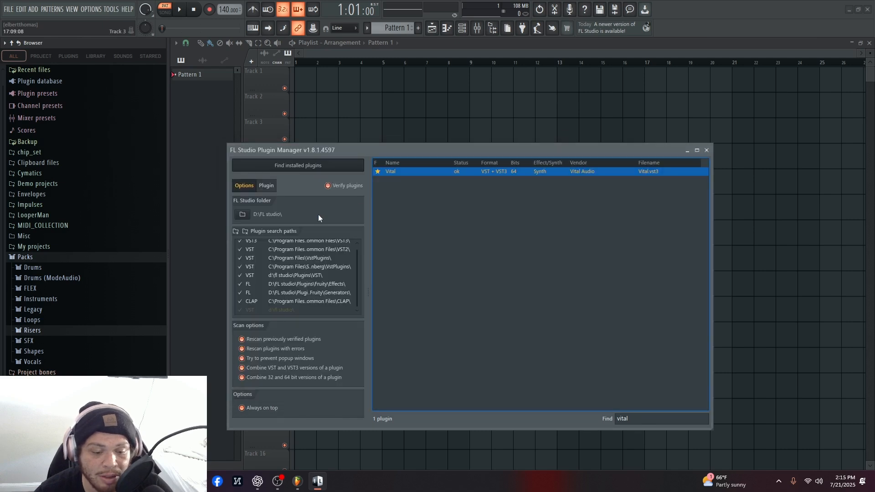
Try to add the Program Files folder on the Windows (C:) drive as a plugin search path.
{"action": "left_click", "coordinate": [235, 232]}
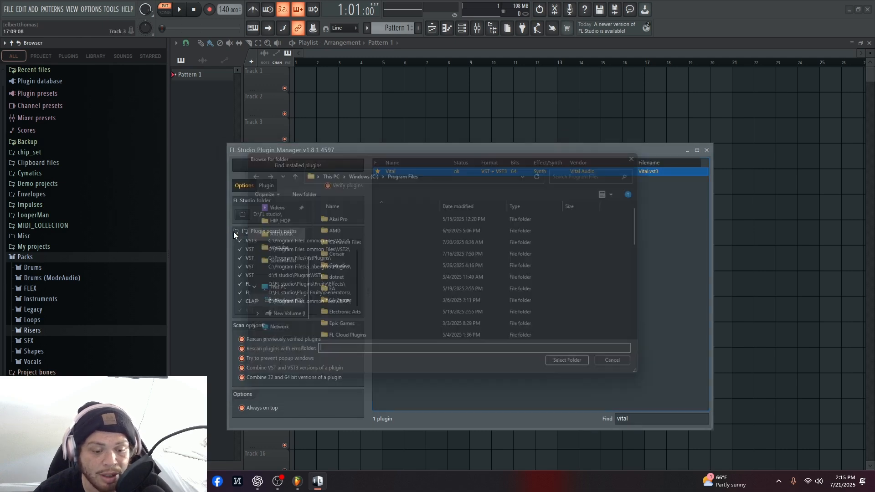
{"action": "scroll", "coordinate": [361, 214], "scroll_direction": "down", "scroll_amount": 6}
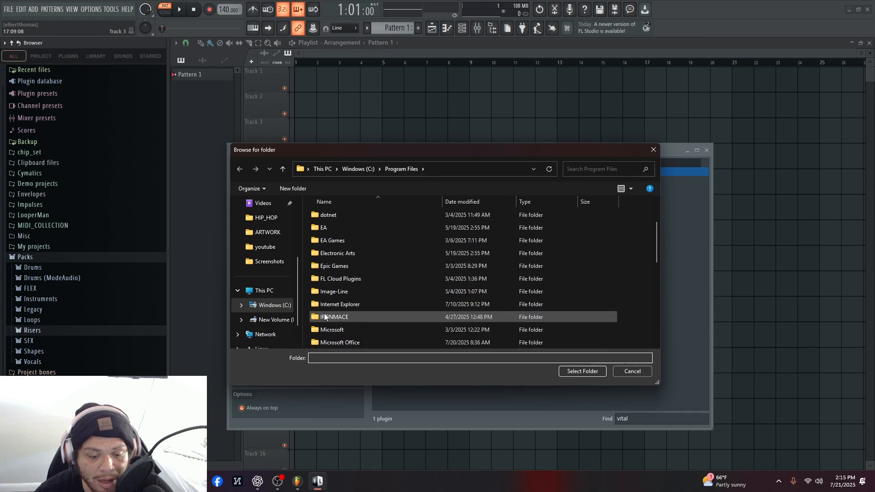
{"action": "scroll", "coordinate": [262, 296], "scroll_direction": "up", "scroll_amount": 2}
{"action": "scroll", "coordinate": [264, 274], "scroll_direction": "down", "scroll_amount": 2}
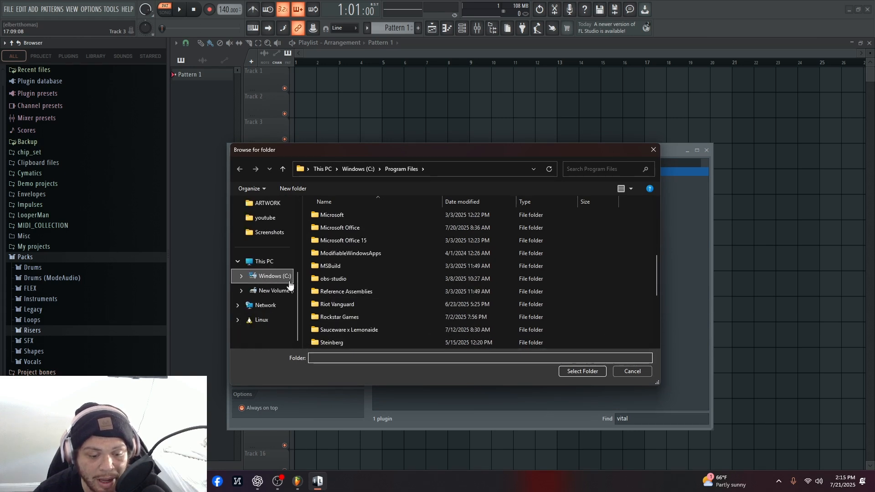
{"action": "scroll", "coordinate": [273, 256], "scroll_direction": "up", "scroll_amount": 1}
{"action": "scroll", "coordinate": [279, 235], "scroll_direction": "up", "scroll_amount": 2}
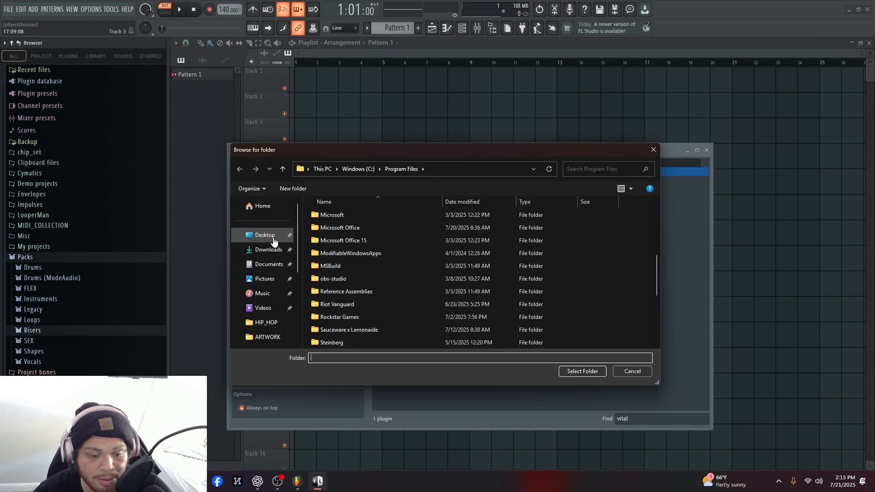
{"action": "scroll", "coordinate": [276, 263], "scroll_direction": "down", "scroll_amount": 4}
{"action": "left_click", "coordinate": [276, 264]}
{"action": "double_click", "coordinate": [357, 231]}
{"action": "scroll", "coordinate": [360, 273], "scroll_direction": "down", "scroll_amount": 3}
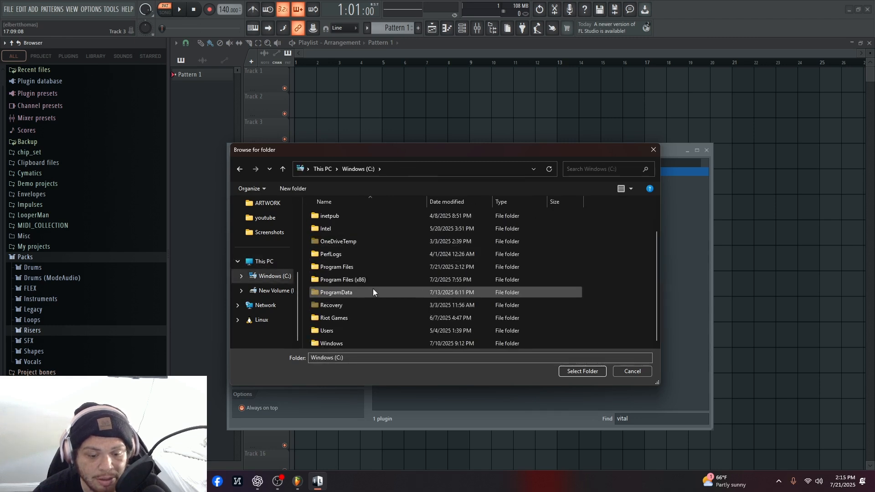
{"action": "left_click", "coordinate": [378, 267]}
{"action": "left_click", "coordinate": [582, 371]}
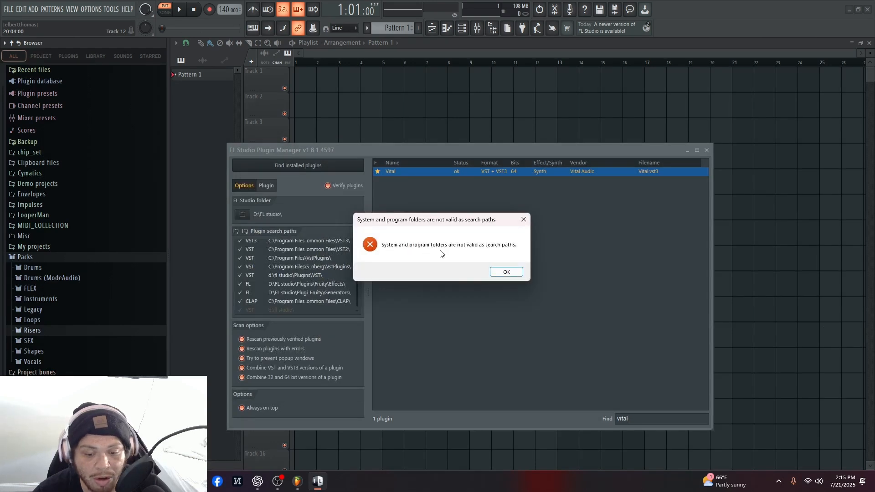
{"action": "left_click", "coordinate": [506, 271]}
Check the existing VST and VST3 entries in the plugin search paths, including the VST2 folder under Common Files.
{"action": "left_click", "coordinate": [310, 265]}
{"action": "left_click", "coordinate": [323, 250]}
{"action": "left_click", "coordinate": [296, 243]}
{"action": "left_click", "coordinate": [277, 252]}
{"action": "scroll", "coordinate": [317, 251], "scroll_direction": "down", "scroll_amount": 1}
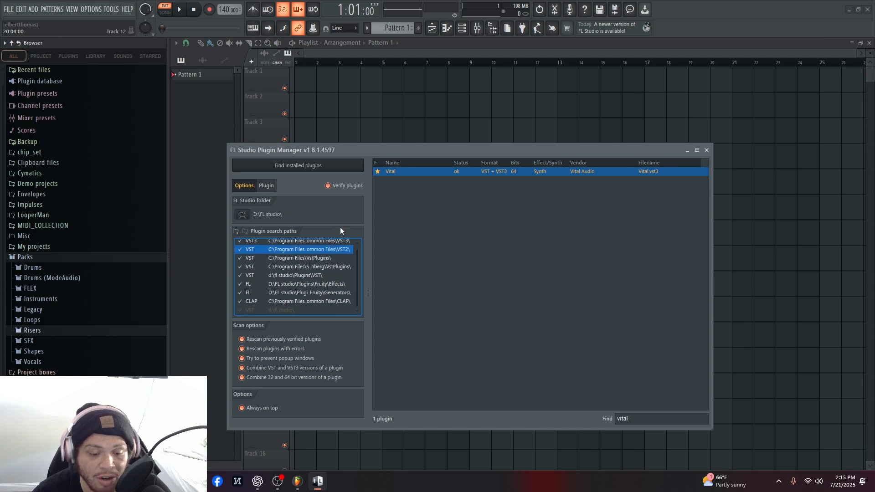
{"action": "scroll", "coordinate": [314, 274], "scroll_direction": "up", "scroll_amount": 1}
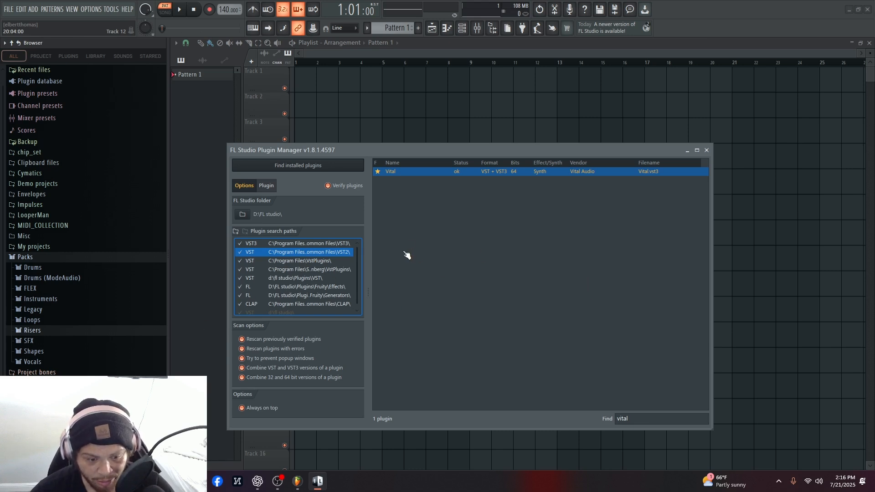
Close the plugin manager and place a Pattern 1 clip at the start of Track 1 in the playlist.
{"action": "left_click", "coordinate": [706, 150]}
{"action": "left_click", "coordinate": [327, 79]}
{"action": "left_click_drag", "start_coordinate": [331, 82], "coordinate": [381, 85]}
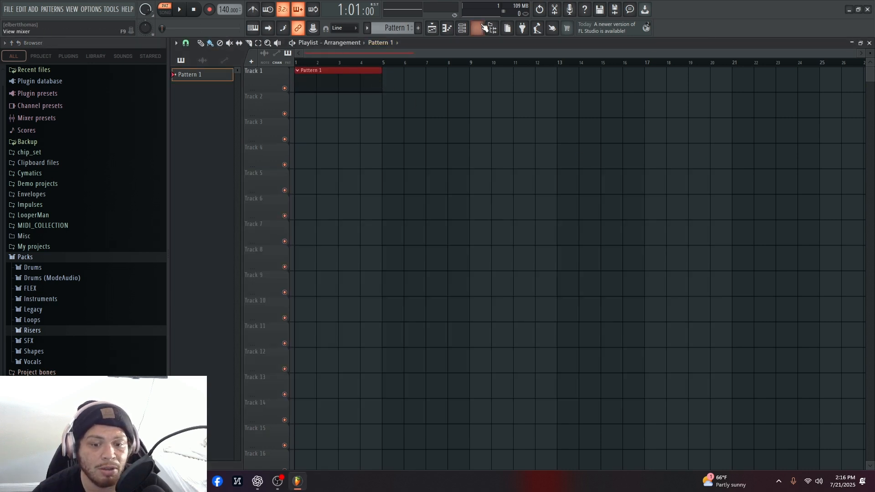
Replace the Sampler channel in the Channel rack with the Vital synth.
{"action": "left_click", "coordinate": [462, 29]}
{"action": "right_click", "coordinate": [297, 185]}
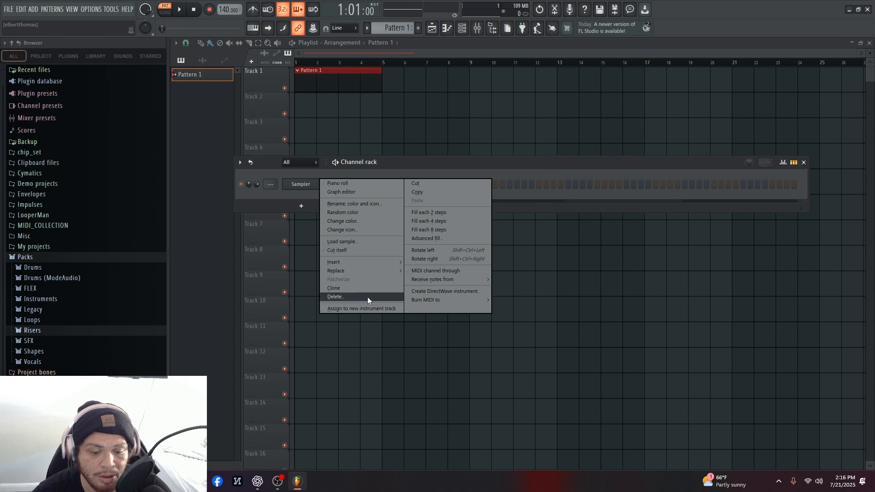
{"action": "mouse_move", "coordinate": [382, 271]}
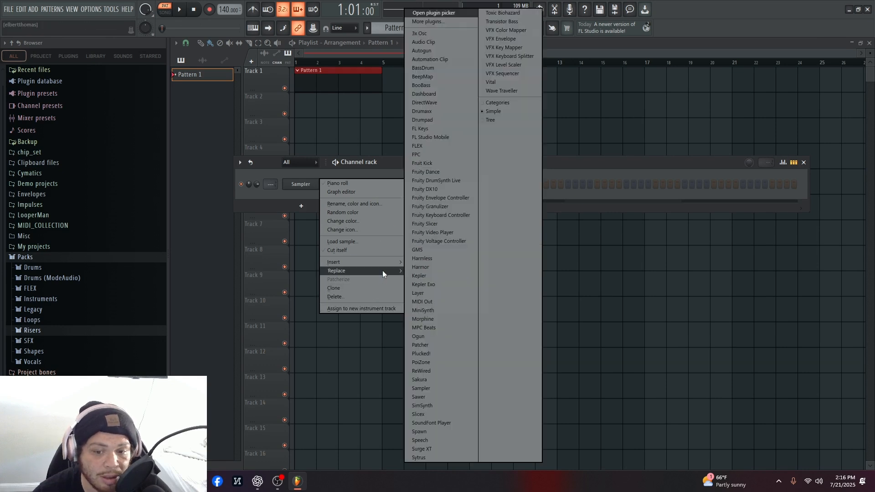
{"action": "left_click", "coordinate": [510, 82]}
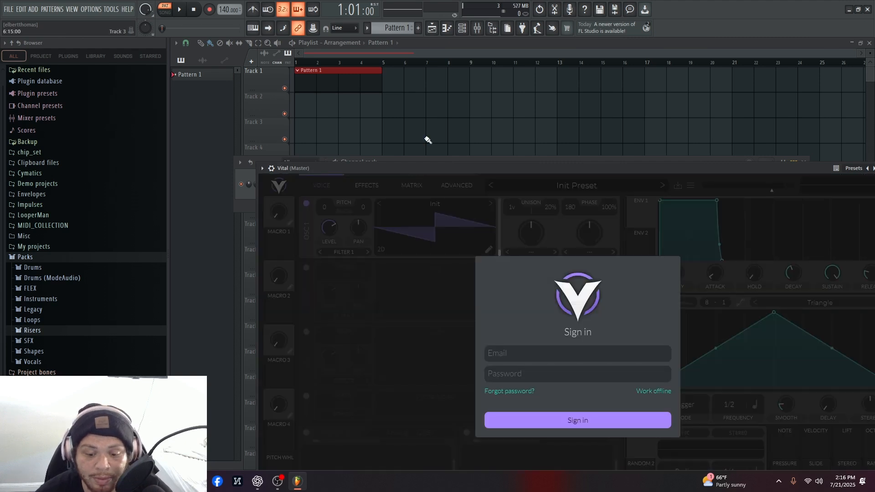
Move the Vital window fully into view and install its downloaded content into the Vital folder in Documents.
{"action": "left_click_drag", "start_coordinate": [552, 173], "coordinate": [475, 65]}
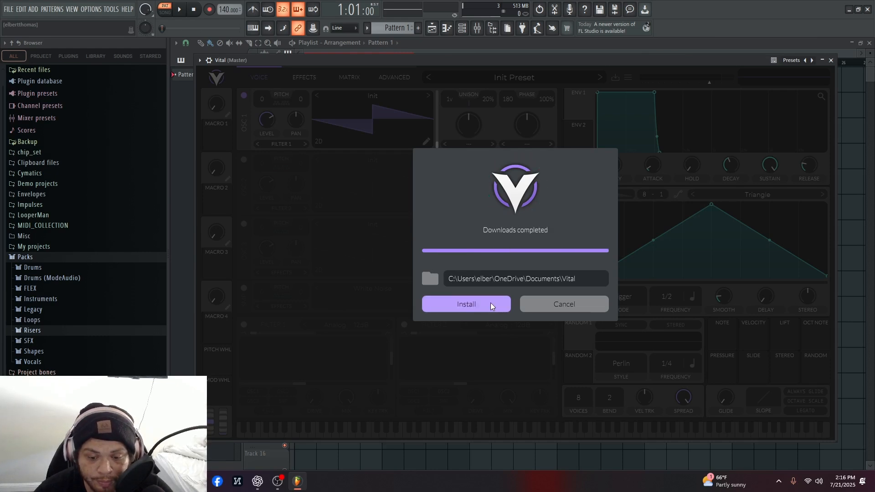
{"action": "left_click", "coordinate": [490, 304]}
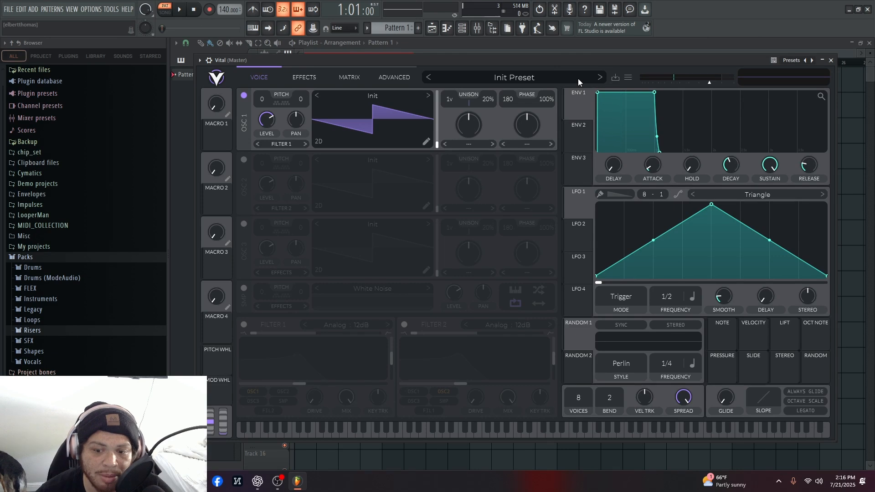
Step through Vital's presets, from A happy ending of the world to Analog Pad, and reposition the plugin window.
{"action": "left_click", "coordinate": [599, 77]}
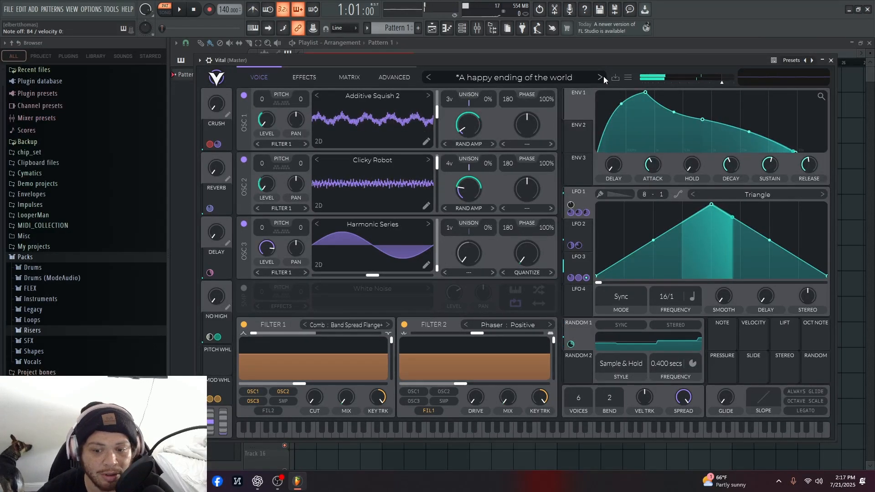
{"action": "left_click", "coordinate": [603, 76]}
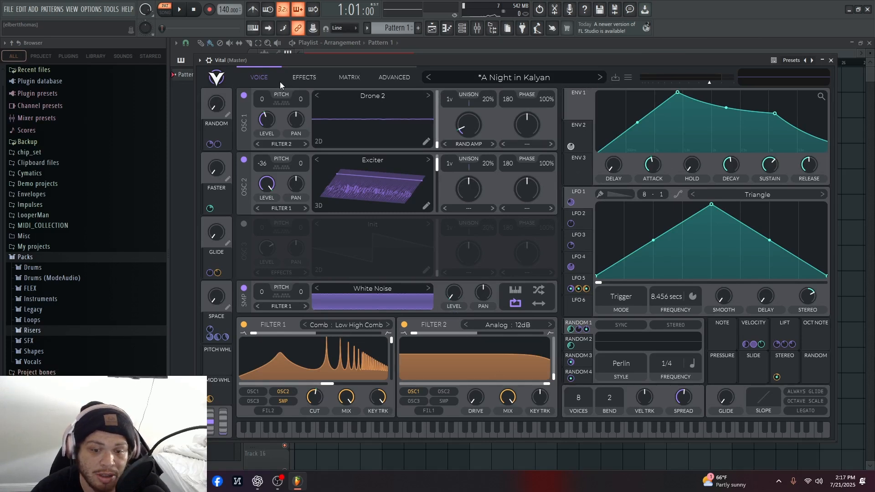
{"action": "left_click", "coordinate": [601, 76]}
{"action": "left_click_drag", "start_coordinate": [714, 134], "coordinate": [821, 147]}
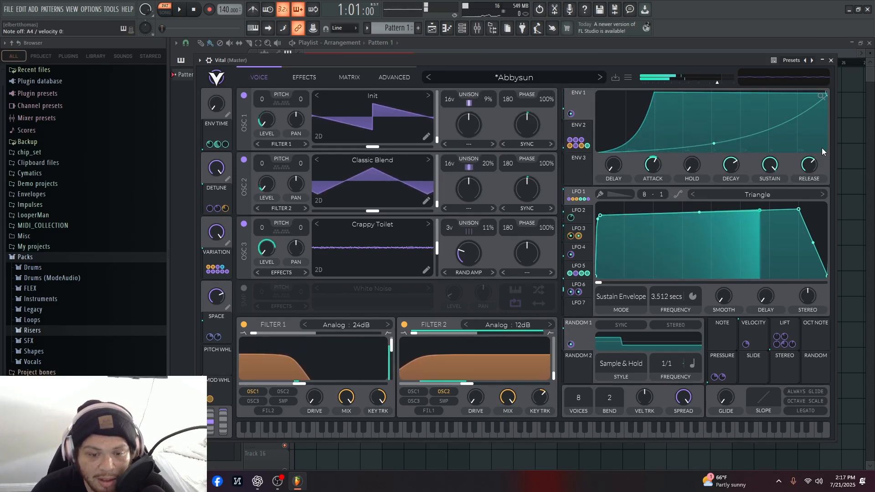
{"action": "left_click", "coordinate": [594, 75]}
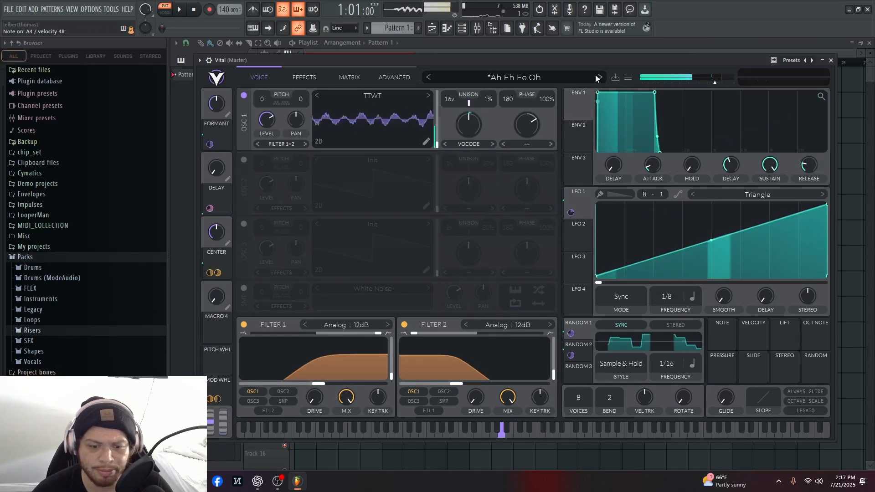
{"action": "left_click", "coordinate": [596, 77]}
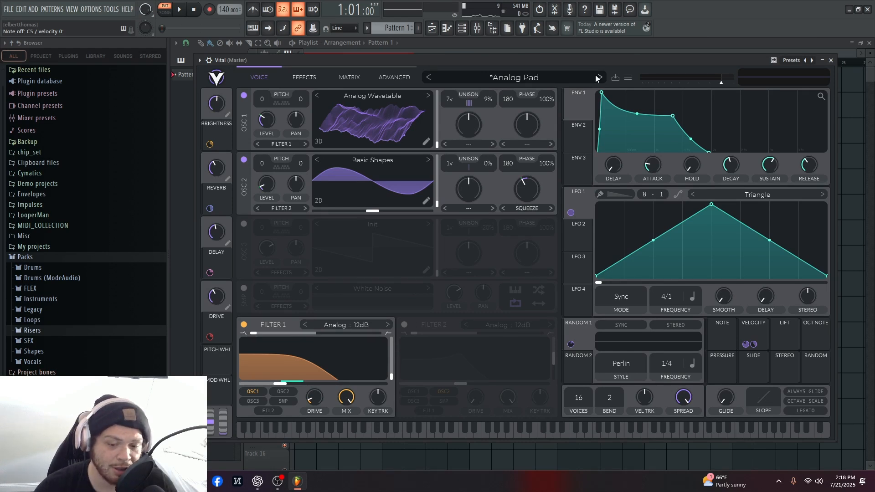
{"action": "left_click_drag", "start_coordinate": [670, 55], "coordinate": [692, 48]}
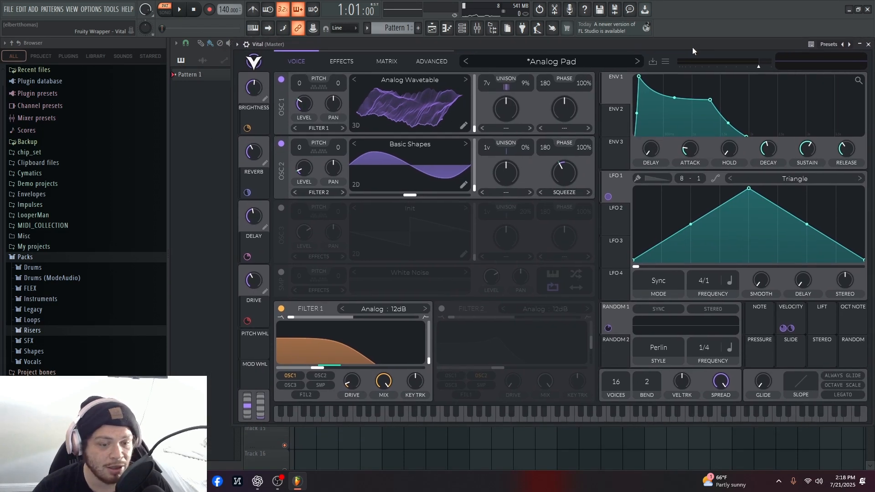